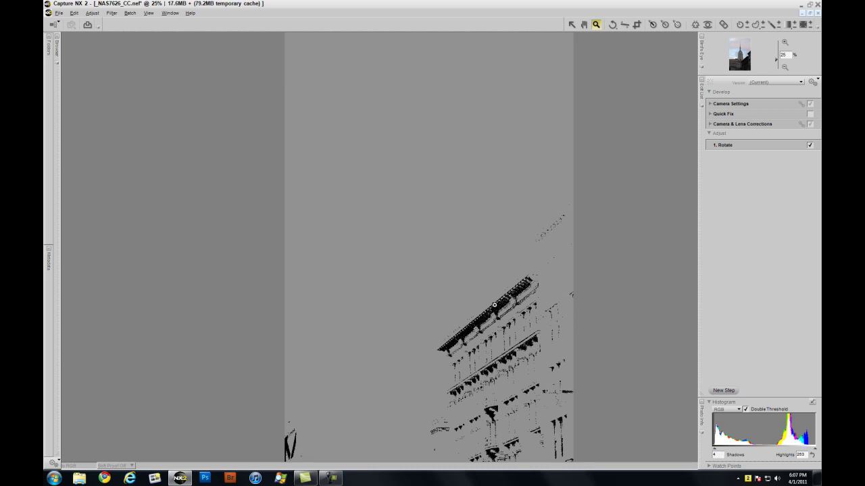
Place a black control point on the dark cornice of the building on the right of the photo
drag(470, 308, 497, 337)
click(652, 25)
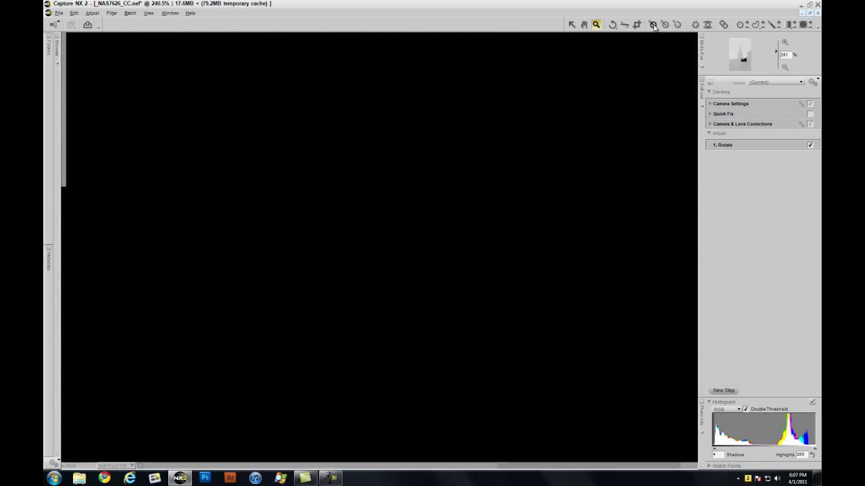
click(499, 237)
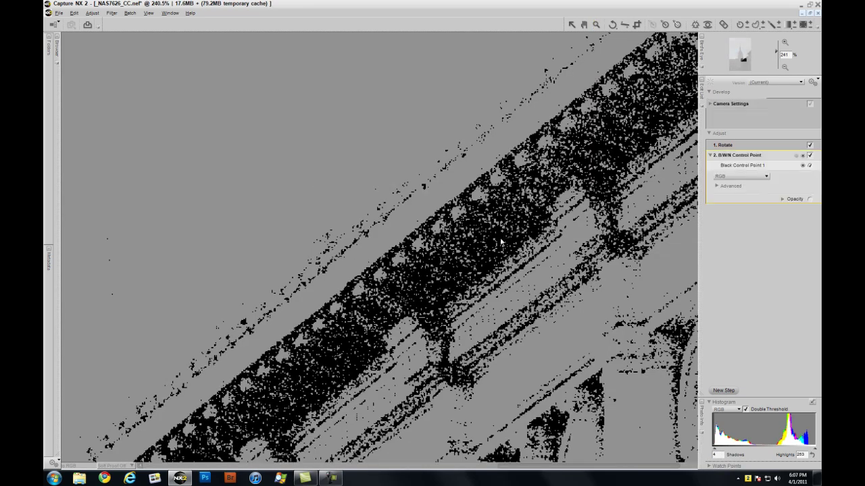
key(ctrl+0)
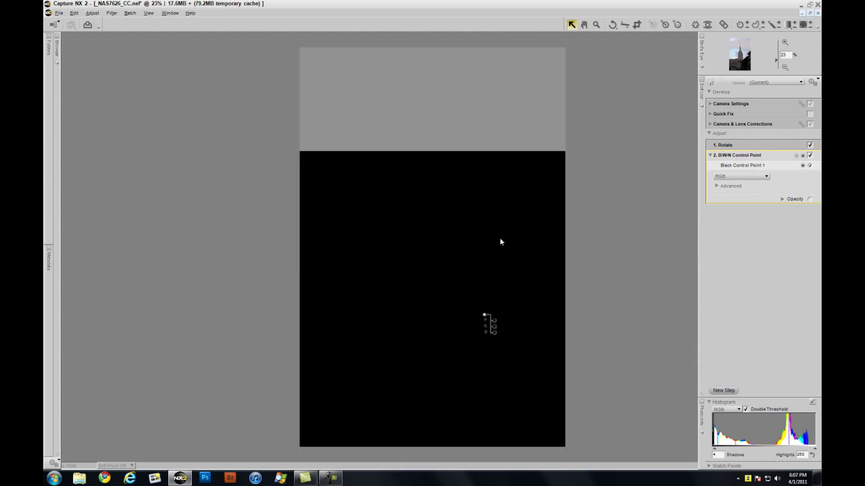
Lower the shadow threshold and set the highlight threshold to 253 to isolate the brightest spot in the cloud
drag(714, 452, 712, 451)
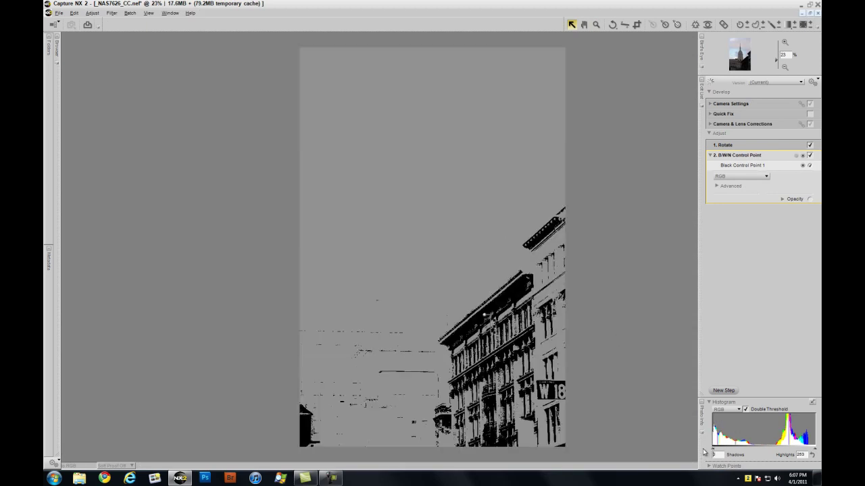
drag(815, 449, 813, 452)
key(z)
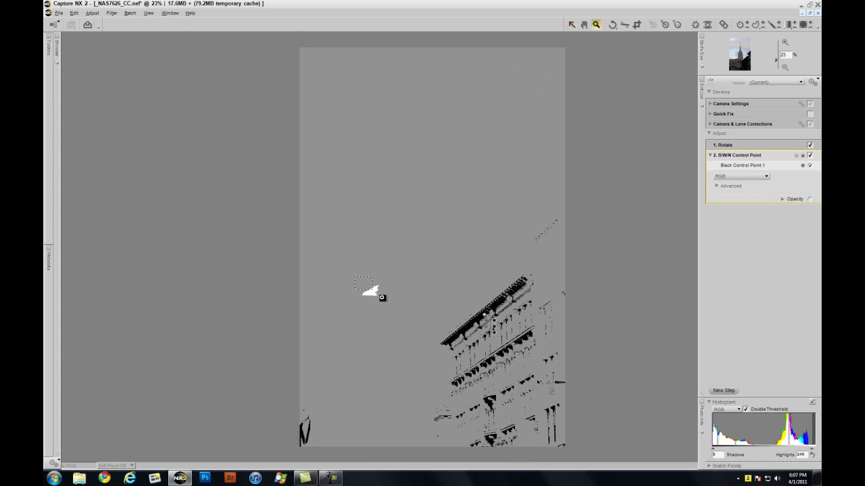
drag(386, 303, 515, 366)
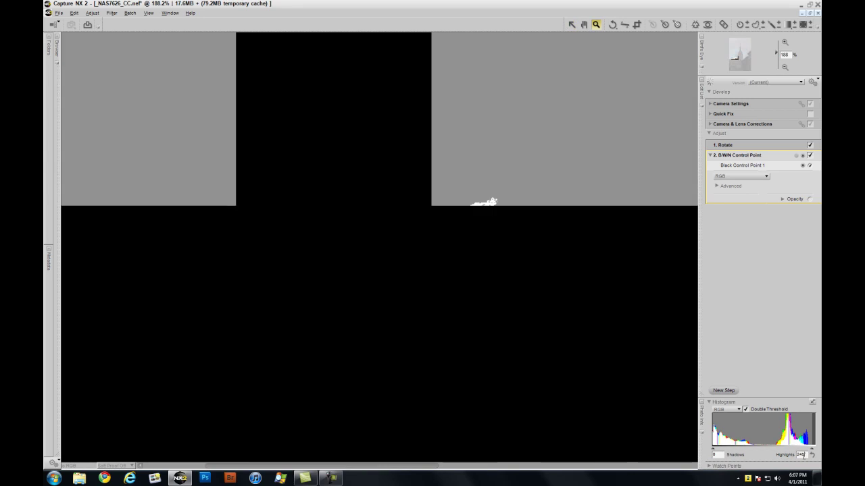
key(Up)
key(Up)
key(Up)
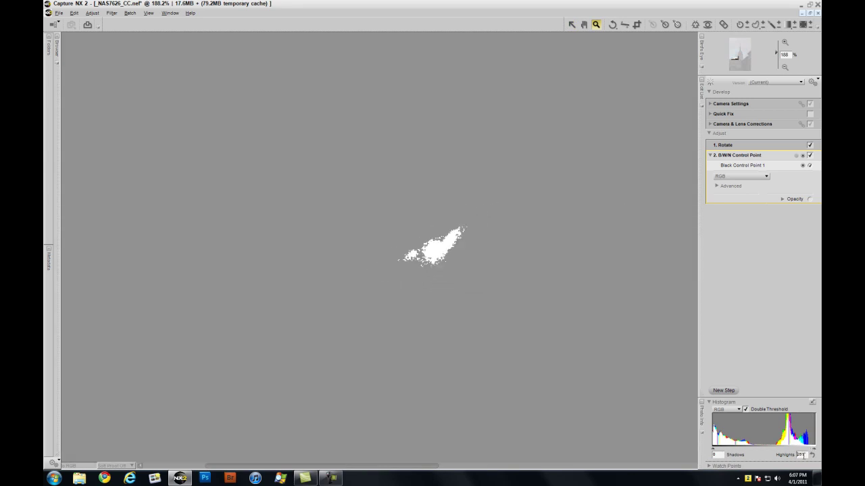
key(Up)
key(Up)
Place a white control point on the brightest pixels of the cloud and turn off Double Threshold
click(439, 251)
click(437, 243)
click(437, 244)
click(436, 244)
click(677, 24)
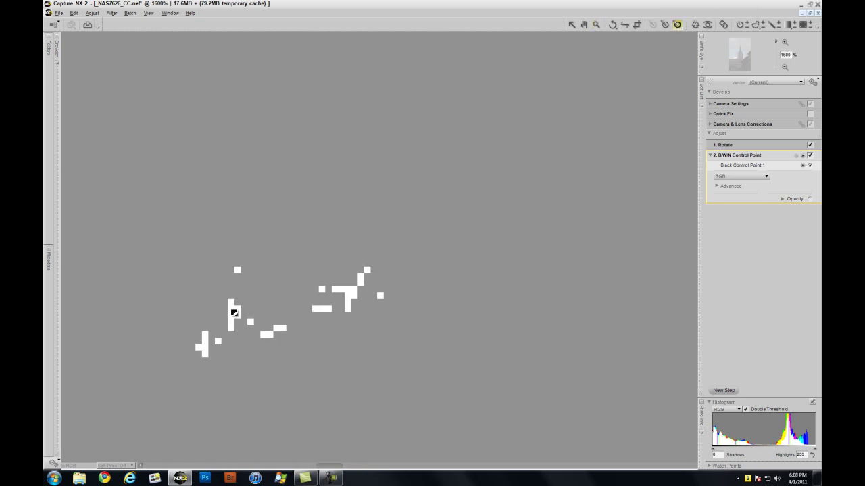
click(250, 325)
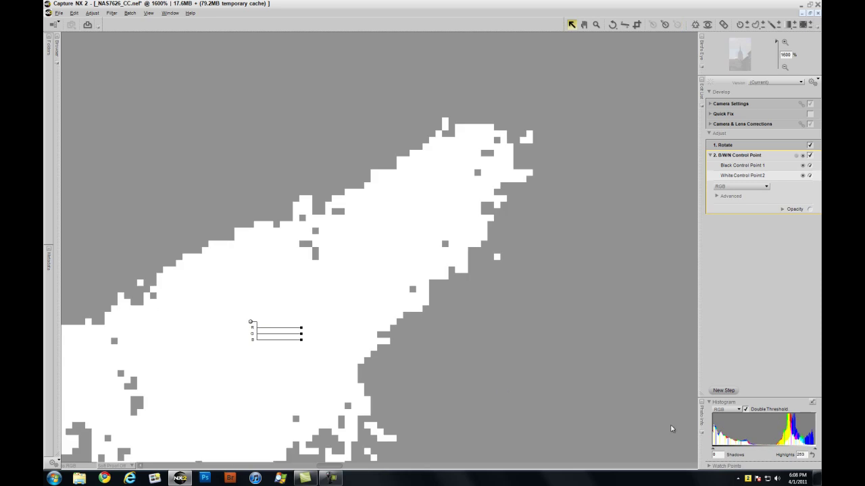
click(745, 409)
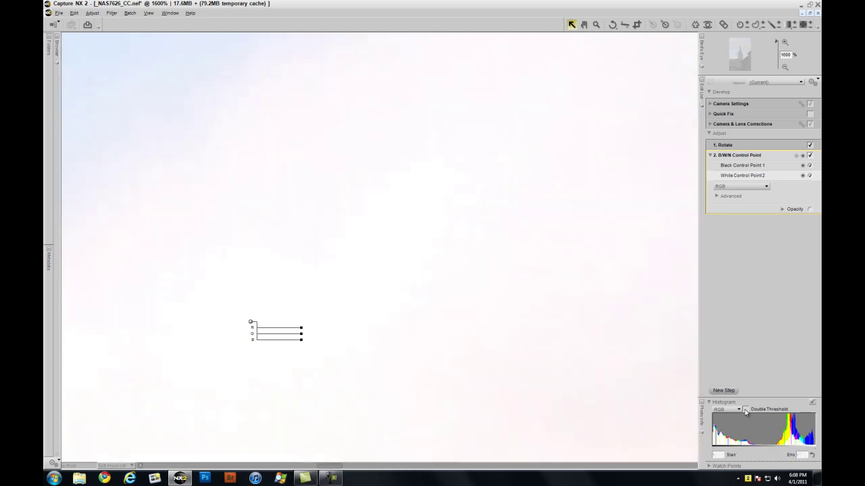
key(ctrl+0)
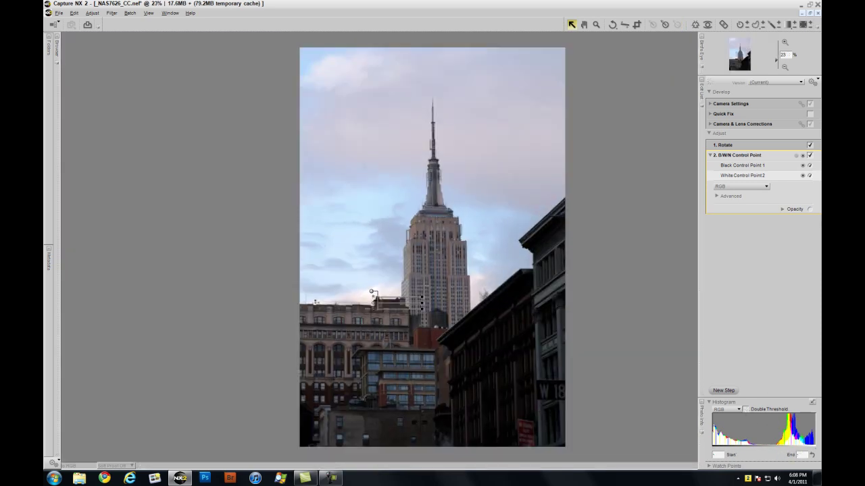
Set the white control point's red, green and blue values to 247
click(718, 196)
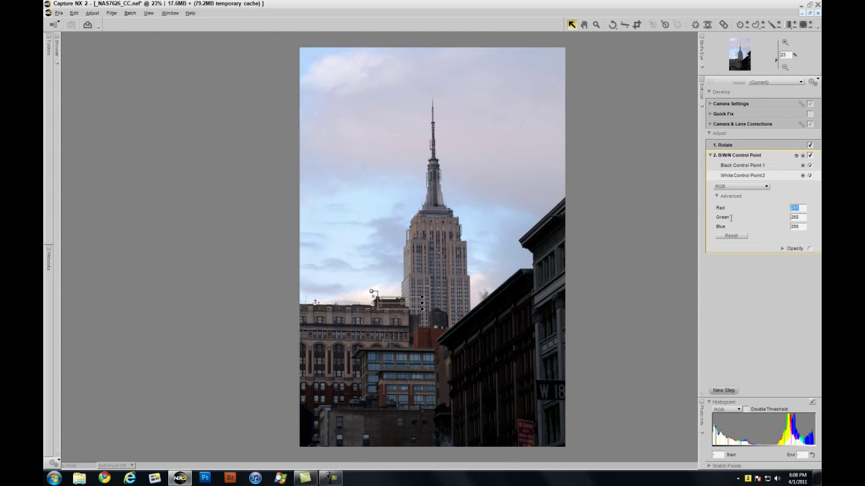
text(247)
key(Tab)
text(247)
key(Tab)
text(247)
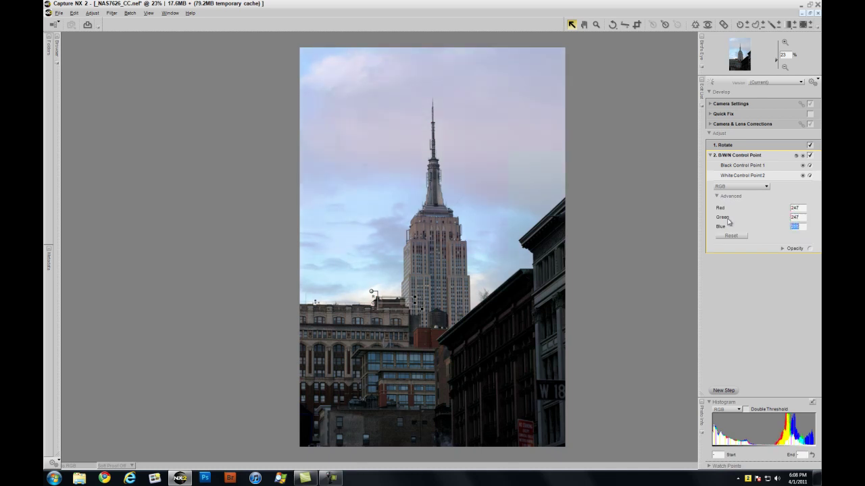
Set the black control point's red, green and blue values to 7 and collapse the B/W/N Control Point step
click(762, 167)
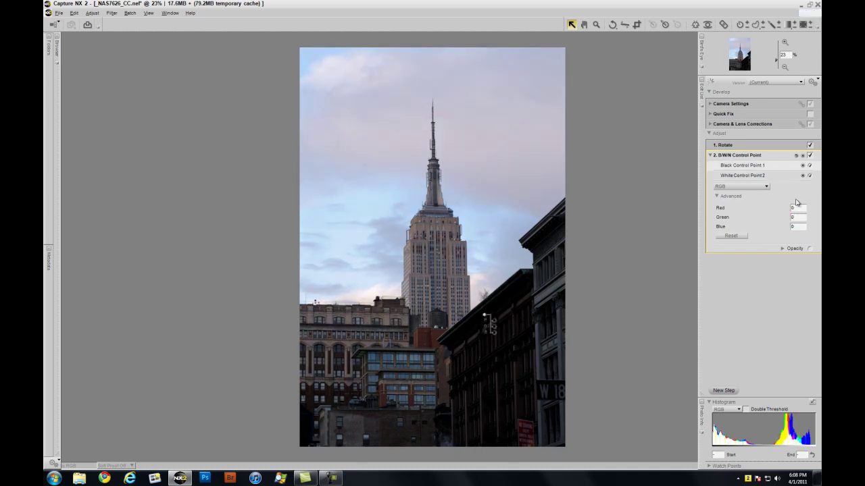
text(7)
key(Tab)
text(7)
key(Tab)
text(7)
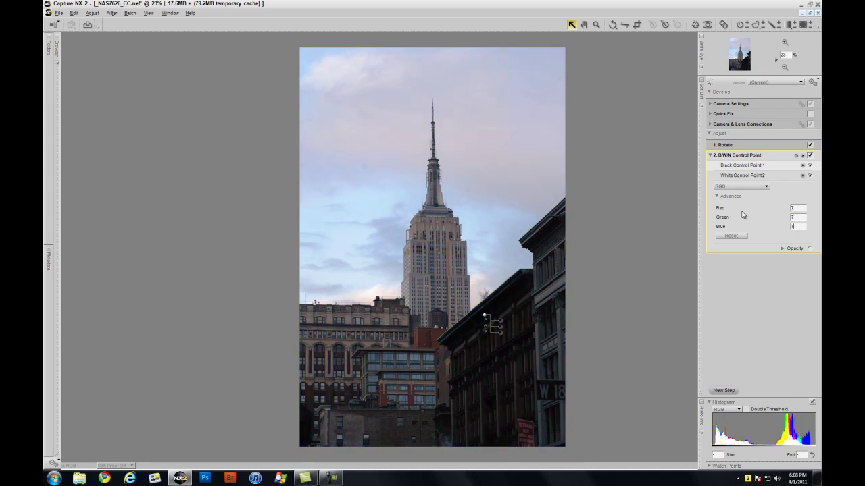
click(710, 156)
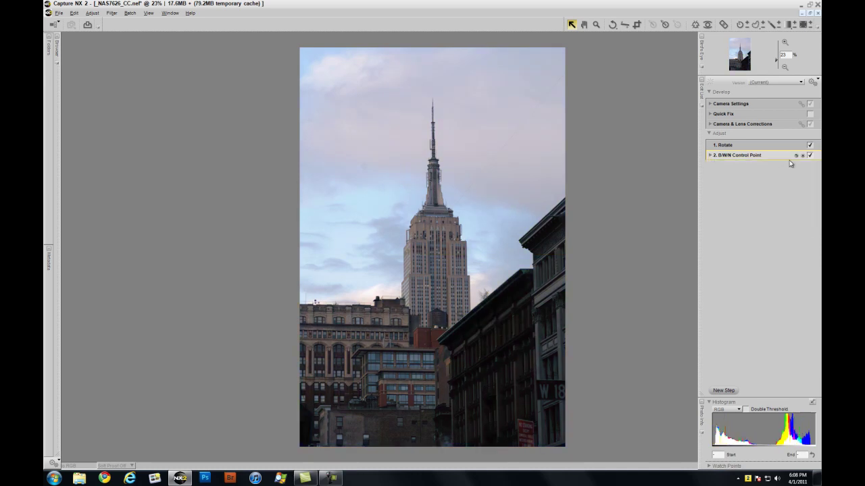
Toggle the B/W/N Control Point step off and on to compare the photo before and after
click(810, 156)
click(809, 156)
click(810, 156)
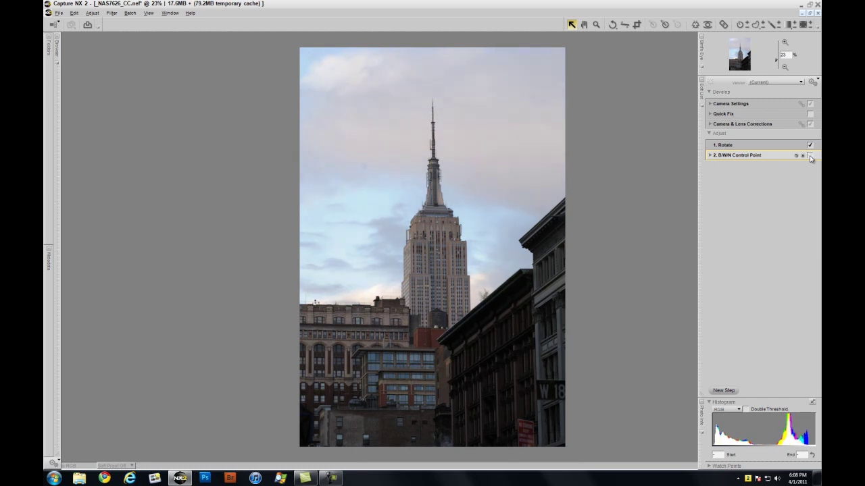
click(809, 156)
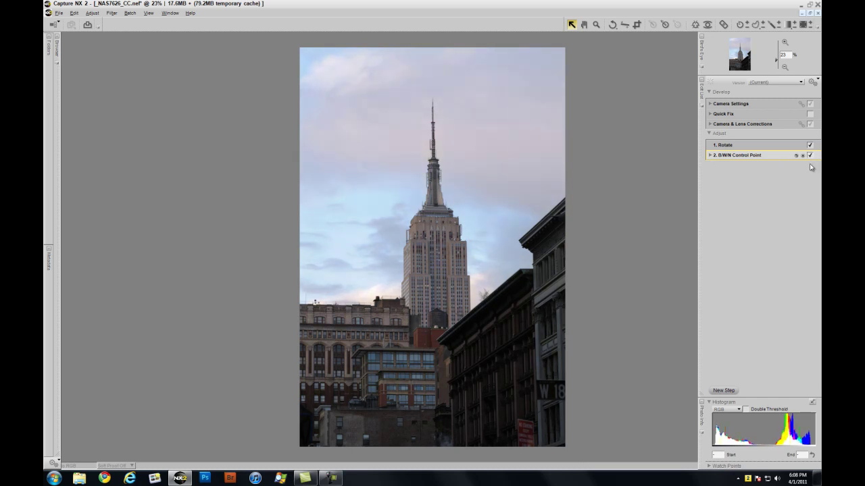
Add a color control point on the blue sky beside the tower, enlarge it, lower brightness and raise contrast and saturation
click(724, 391)
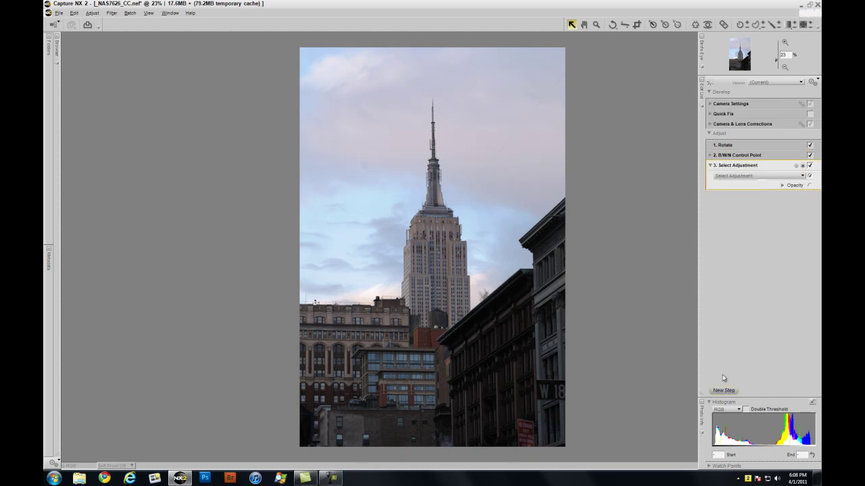
click(695, 26)
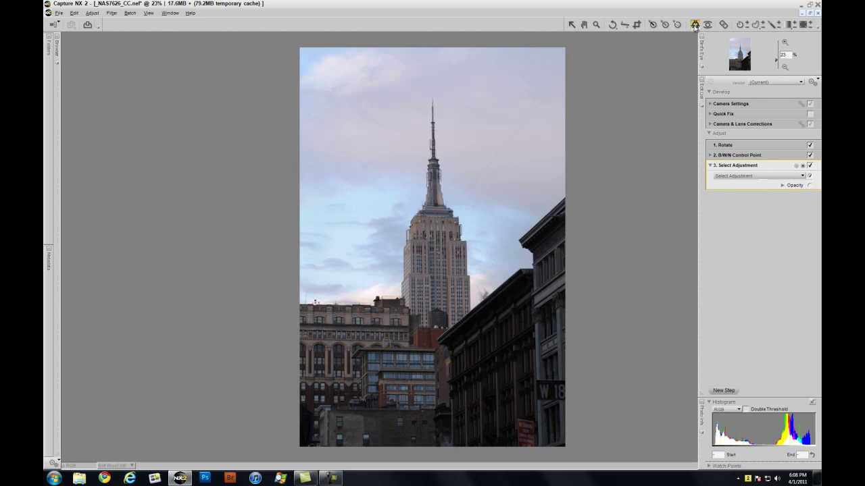
click(368, 206)
drag(378, 205, 406, 226)
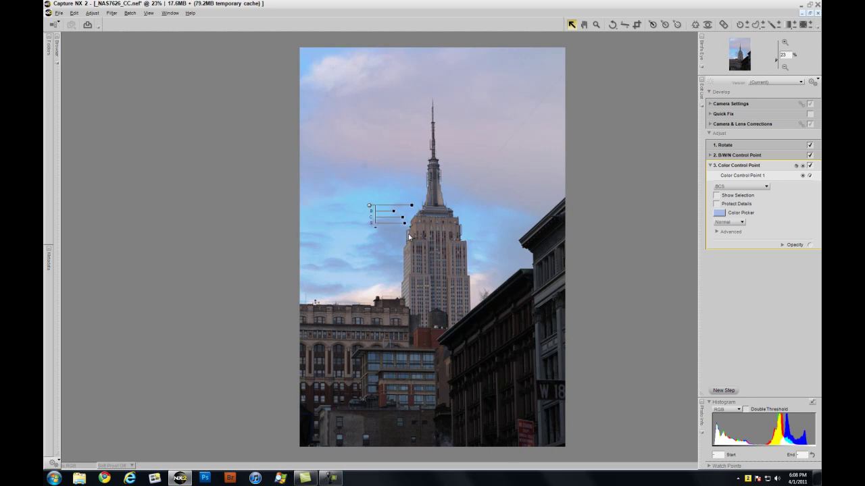
Add a color control point on the pink cloud beside the spire, enlarge it, lower brightness and raise contrast and saturation
click(695, 24)
click(380, 138)
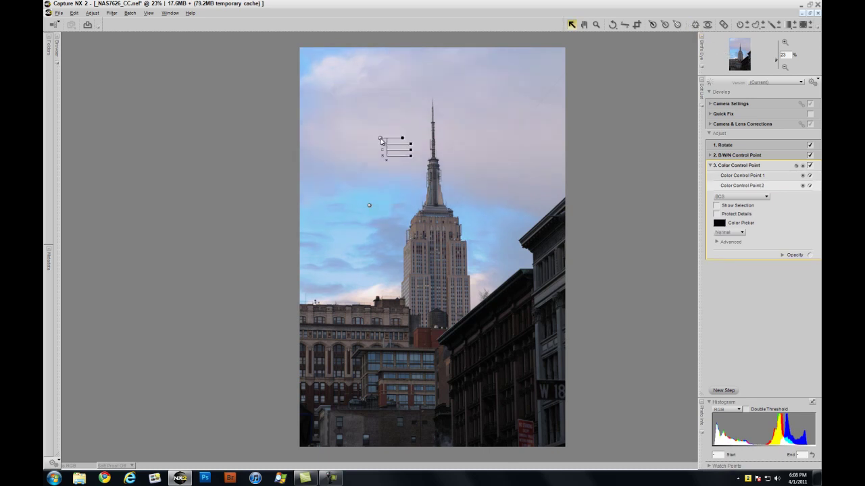
drag(403, 138, 419, 154)
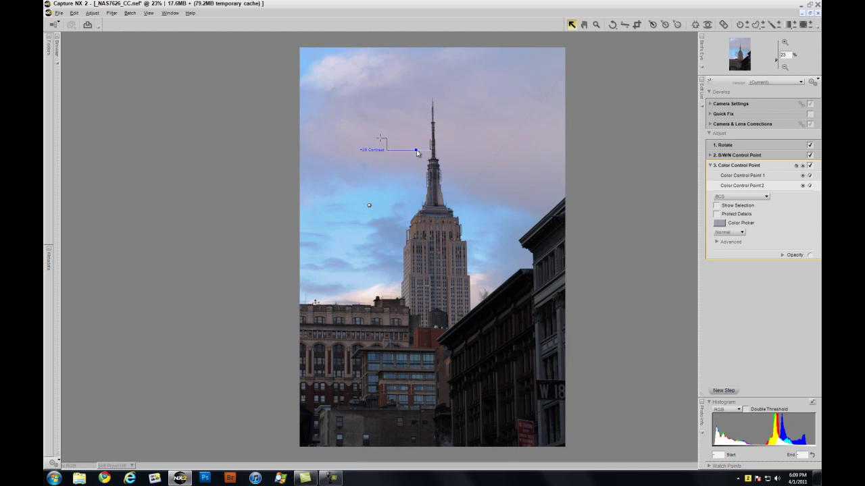
drag(410, 156, 416, 159)
Add a color control point on the bright cloud just above the rooftops, lower its brightness and raise its contrast and saturation
click(695, 23)
click(374, 293)
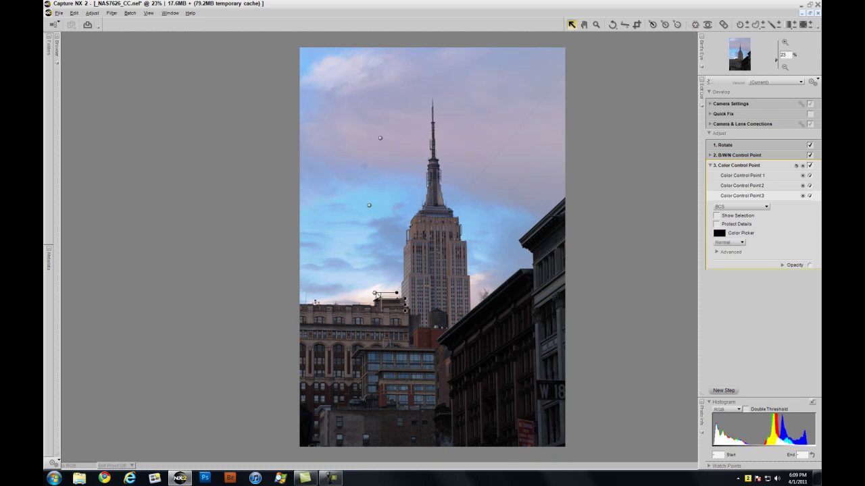
drag(399, 295, 395, 302)
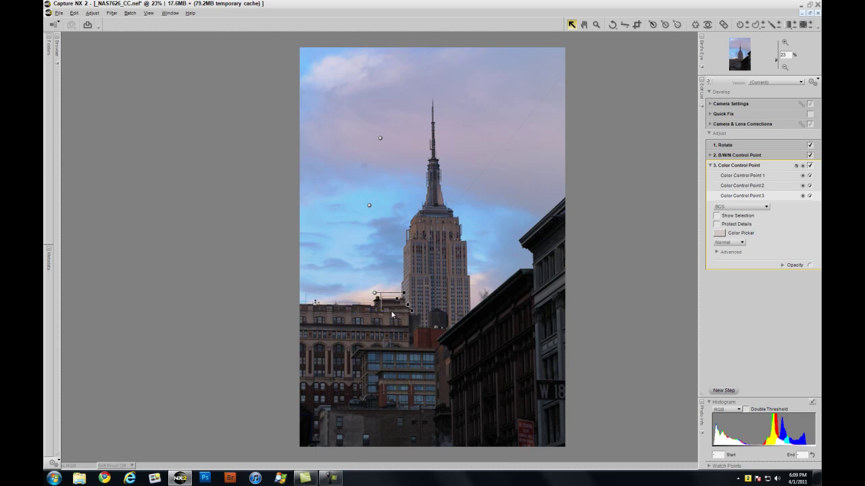
Select the three sky control points together, expand them to all sliders and adjust their warmth
drag(353, 125, 391, 314)
click(384, 161)
drag(413, 189, 410, 189)
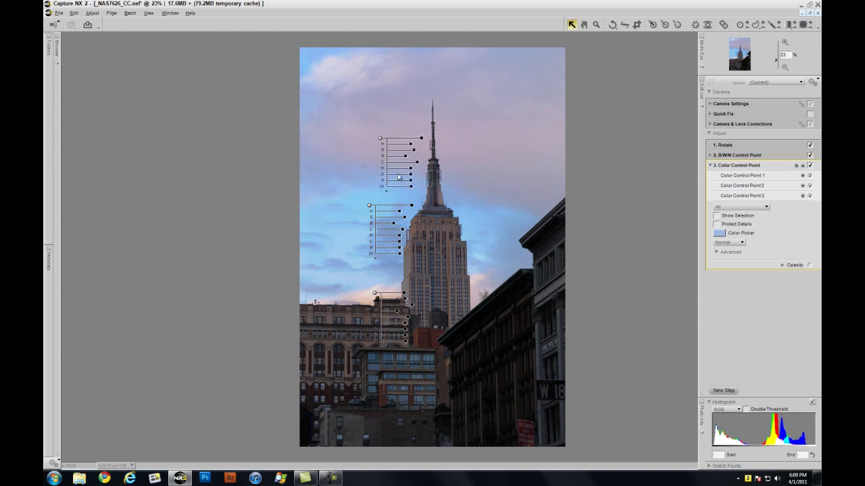
click(327, 162)
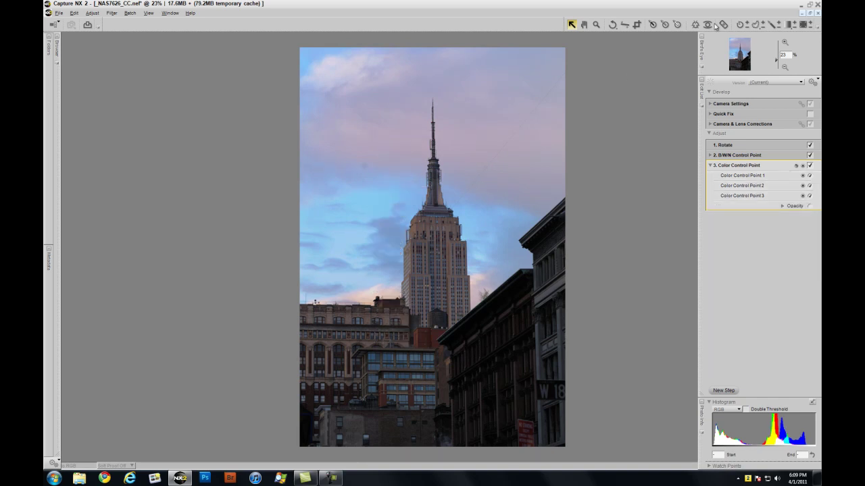
Add a color control point on the dark building's facade, raise its brightness, contrast and saturation, and reduce its warmth slightly
click(694, 26)
click(499, 380)
drag(489, 383, 465, 399)
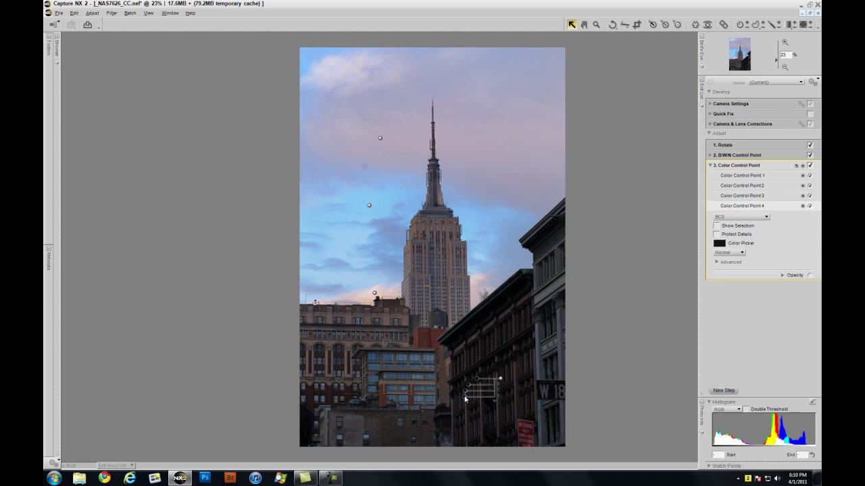
click(494, 404)
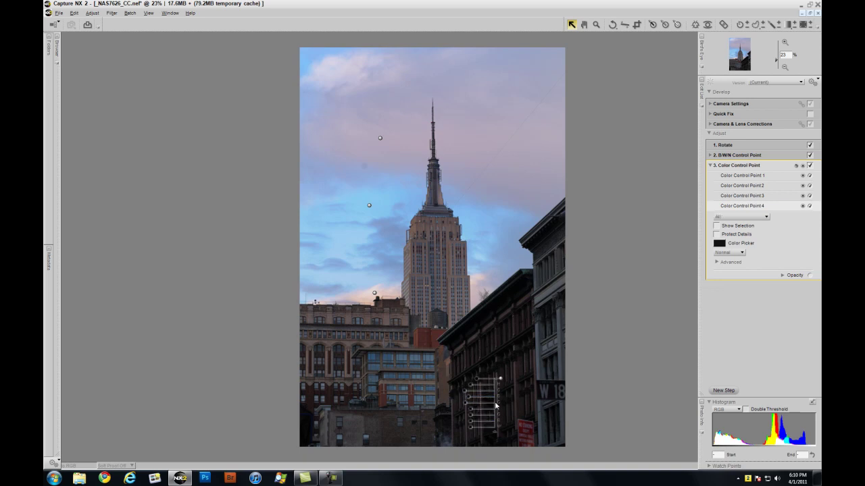
drag(471, 429, 472, 429)
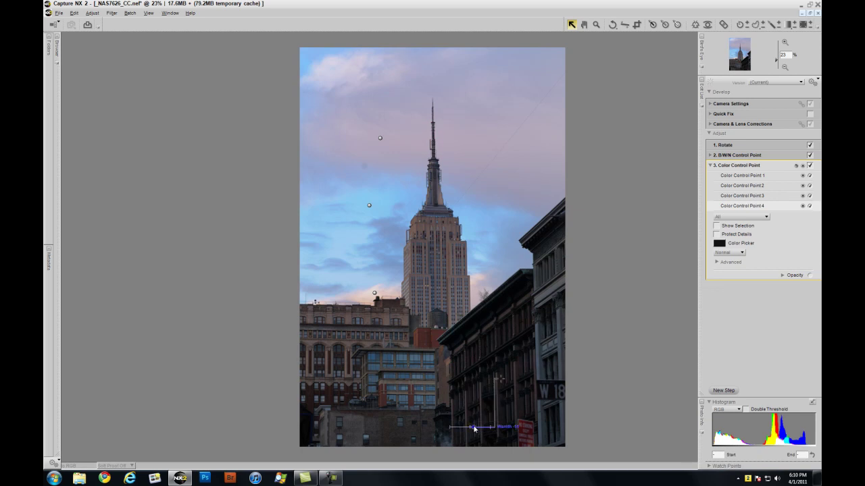
drag(474, 428, 473, 429)
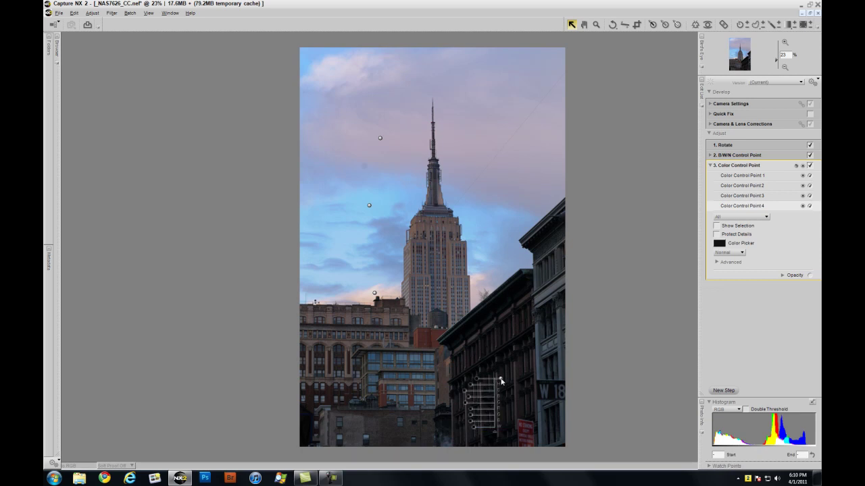
Add a color control point on the gray building above the W 18 sign and raise its contrast and saturation
click(695, 24)
click(556, 347)
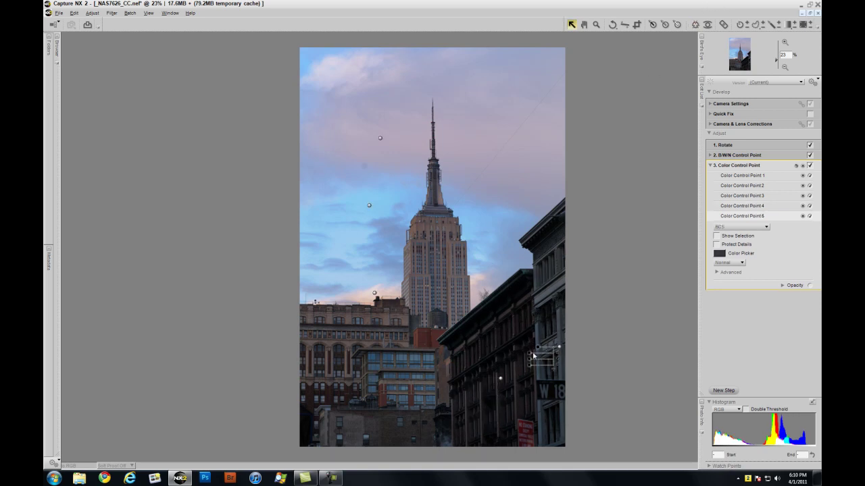
mouse_move(530, 356)
mouse_down()
mouse_move(525, 361)
mouse_move(539, 349)
mouse_move(521, 361)
mouse_move(540, 367)
mouse_move(527, 372)
mouse_up()
Fine-tune the warmth of the control point on the dark building and reselect the one on the gray building
click(501, 380)
drag(477, 422, 473, 430)
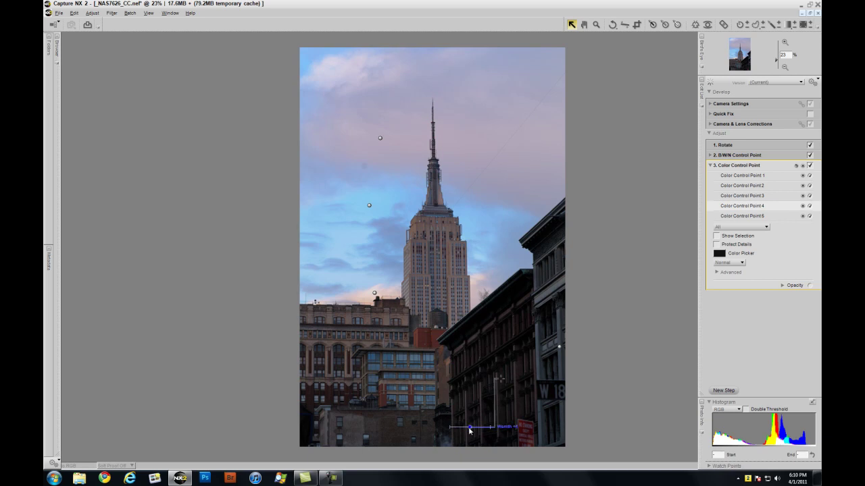
drag(471, 430, 470, 431)
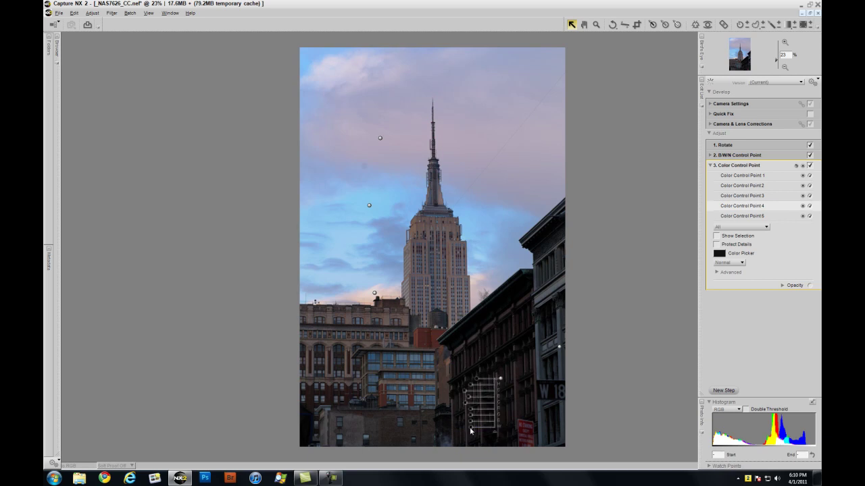
click(559, 347)
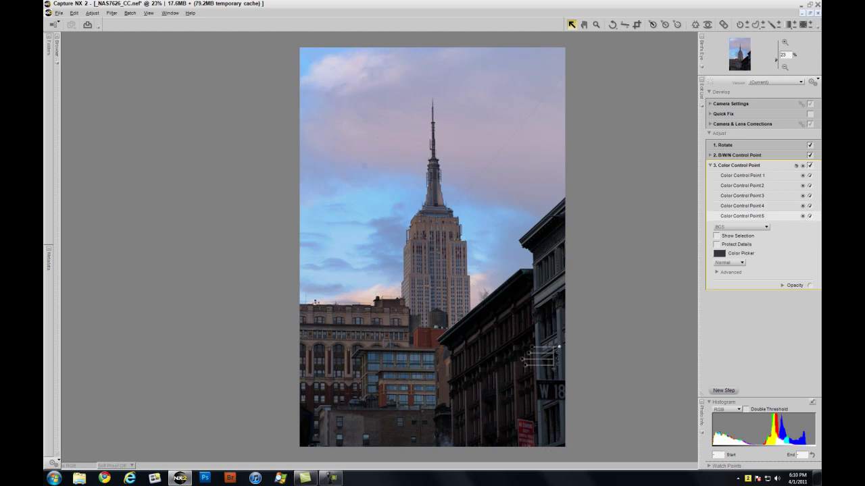
Compare the photo with and without the color control points, and add a point on the low dark building, adjusting its brightness, contrast and saturation
click(809, 166)
click(810, 165)
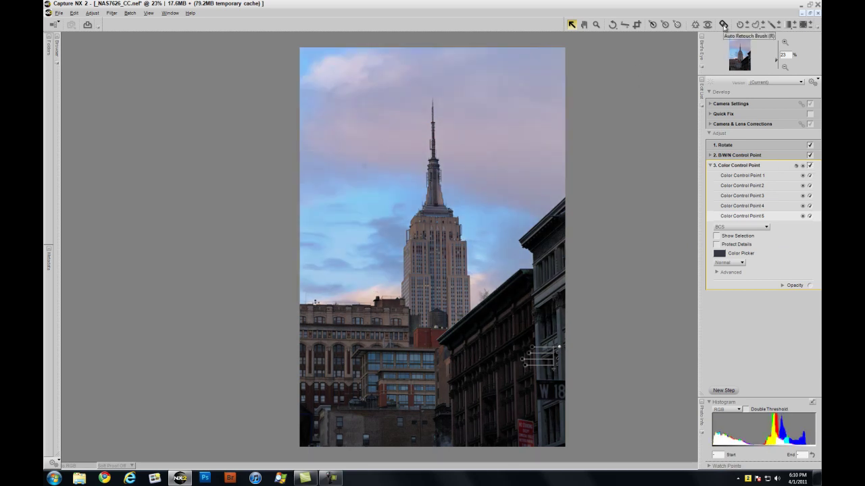
click(695, 25)
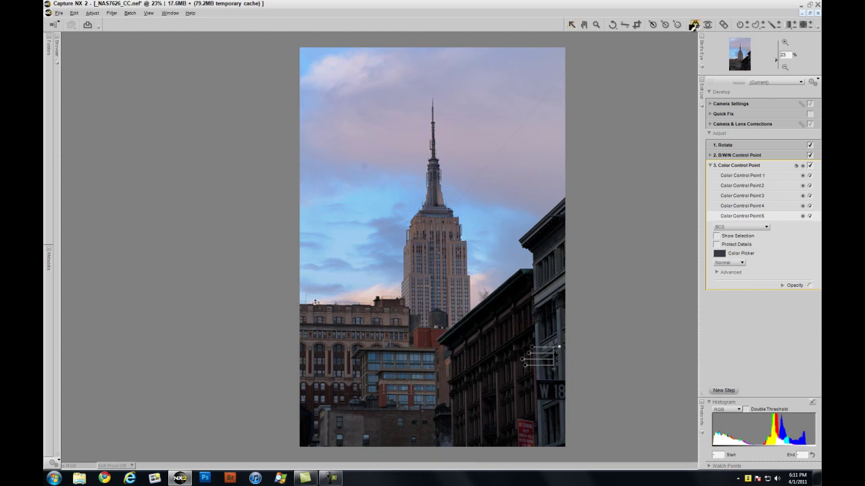
click(382, 425)
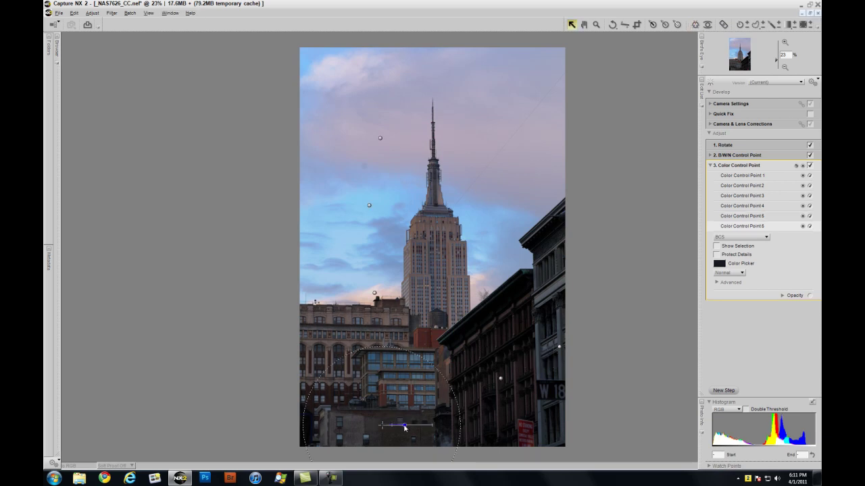
drag(411, 408, 409, 408)
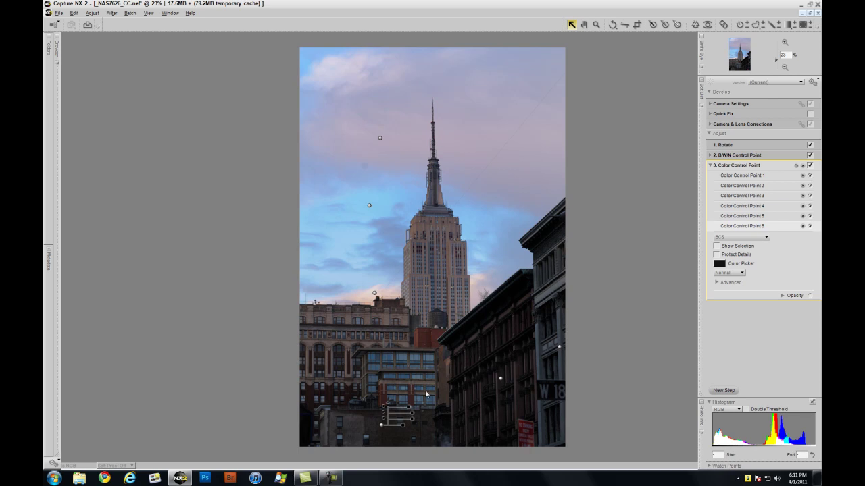
drag(409, 411, 407, 410)
drag(410, 414, 415, 422)
Add color control points on the mid-height building's red brick and blue windows, and raise the brightness, contrast and saturation of both areas
click(694, 25)
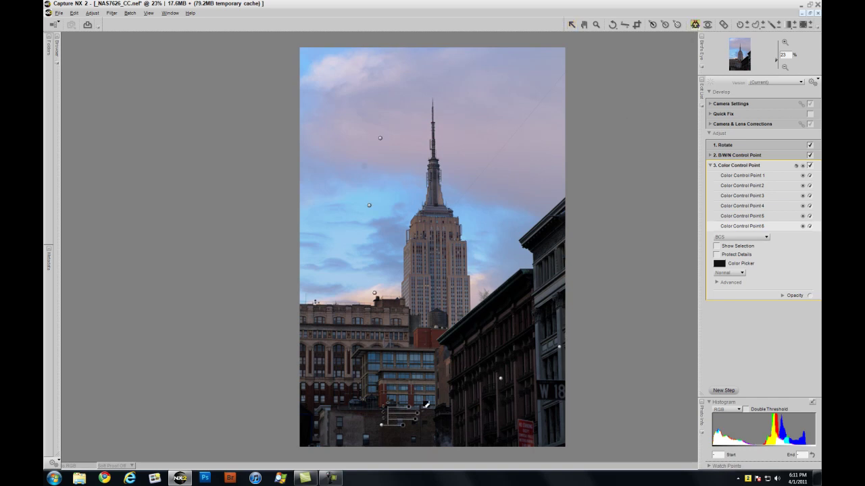
click(411, 399)
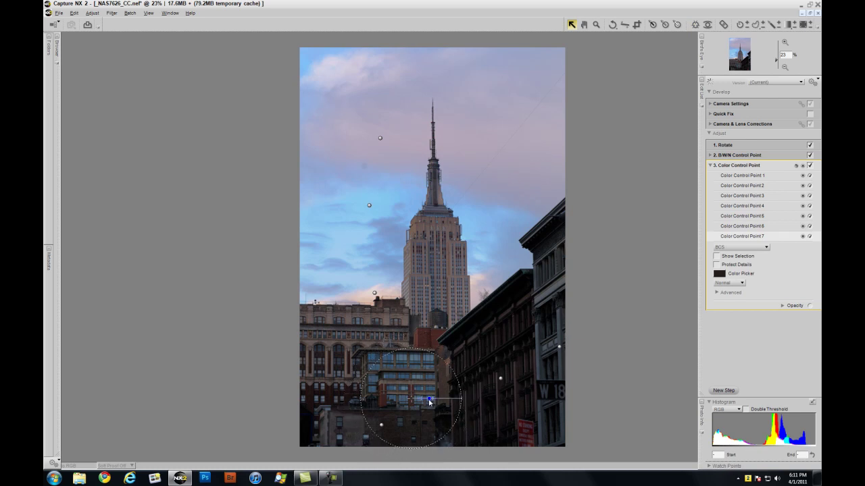
drag(441, 407, 445, 419)
click(694, 25)
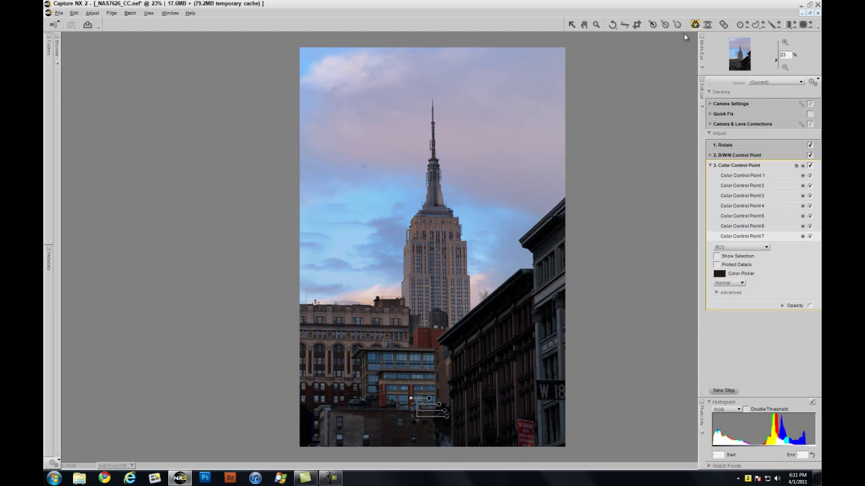
click(403, 376)
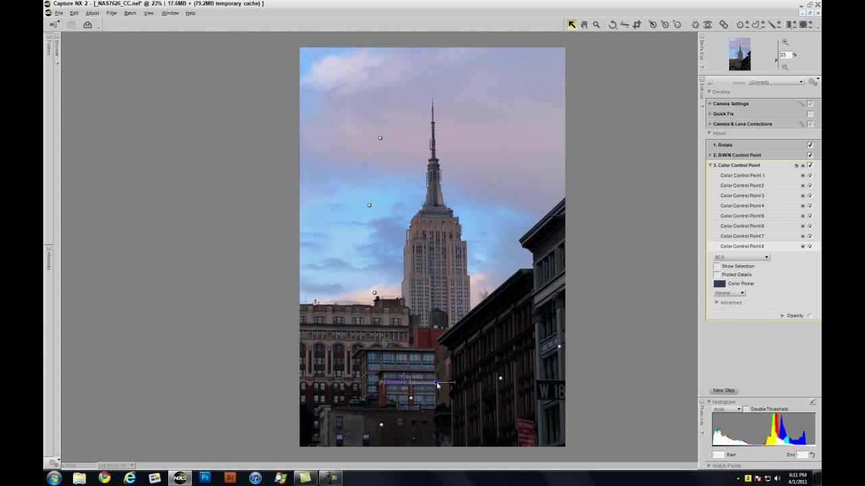
drag(435, 390, 438, 389)
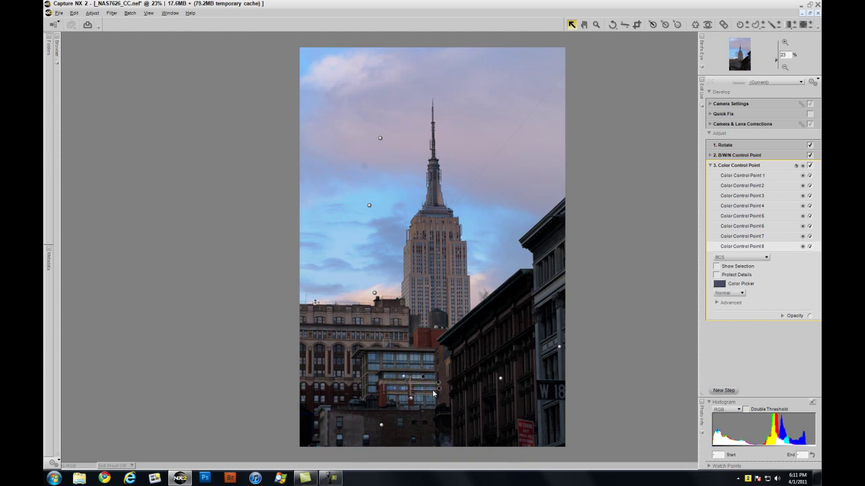
drag(434, 396, 445, 399)
Place two color control points on the ornate building's facade, adjust their brightness, contrast and saturation together, and compare before and after
click(695, 24)
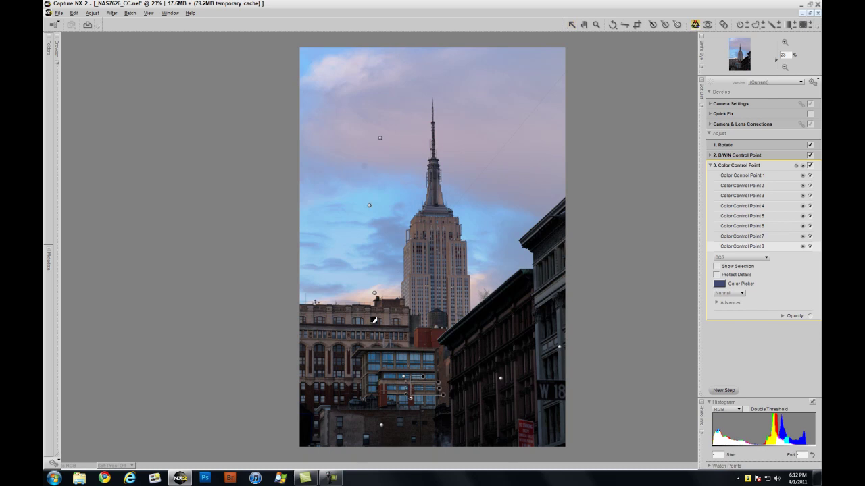
click(349, 346)
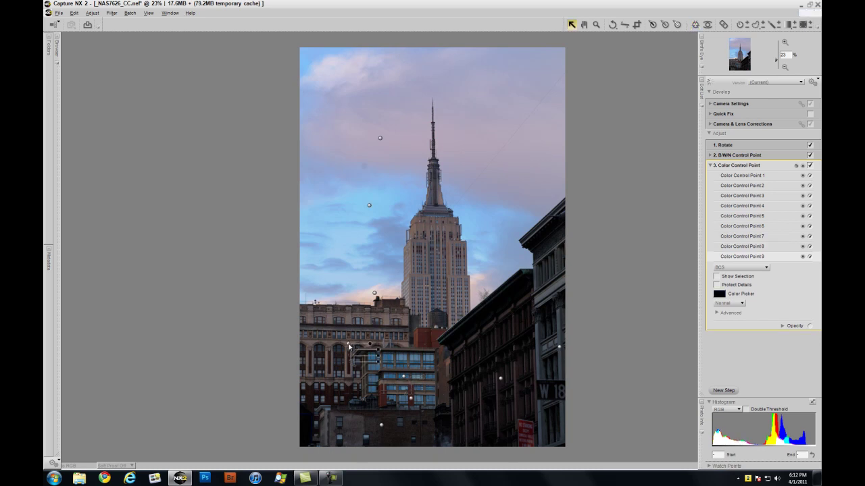
drag(349, 346, 363, 388)
drag(378, 352, 379, 362)
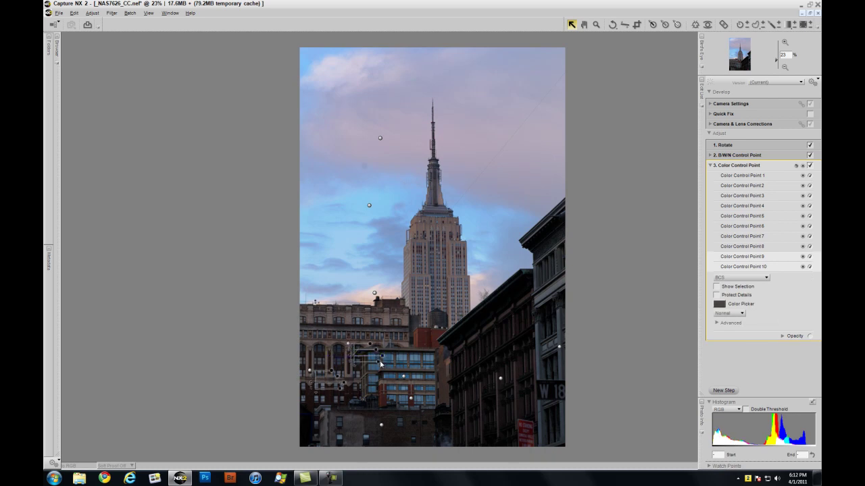
drag(381, 363, 386, 366)
click(809, 165)
click(809, 165)
Add a color control point on the Empire State Building's facade and check its affected area with Show Selection
click(695, 24)
click(440, 250)
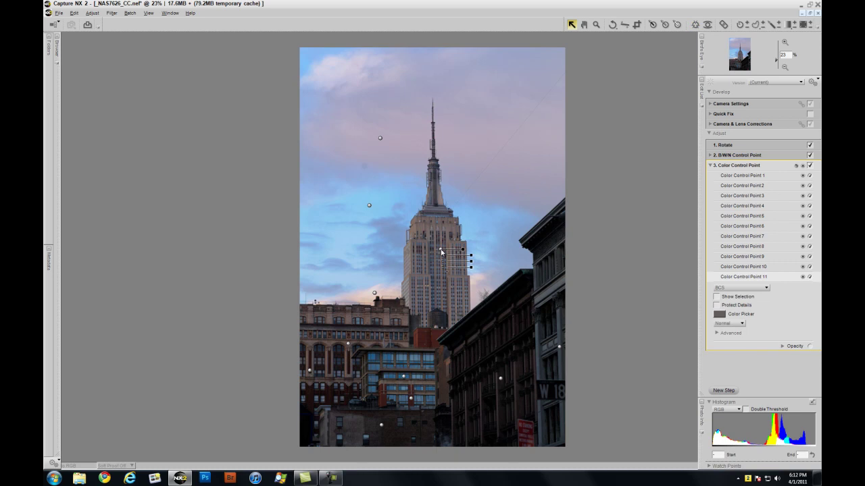
right_click(441, 251)
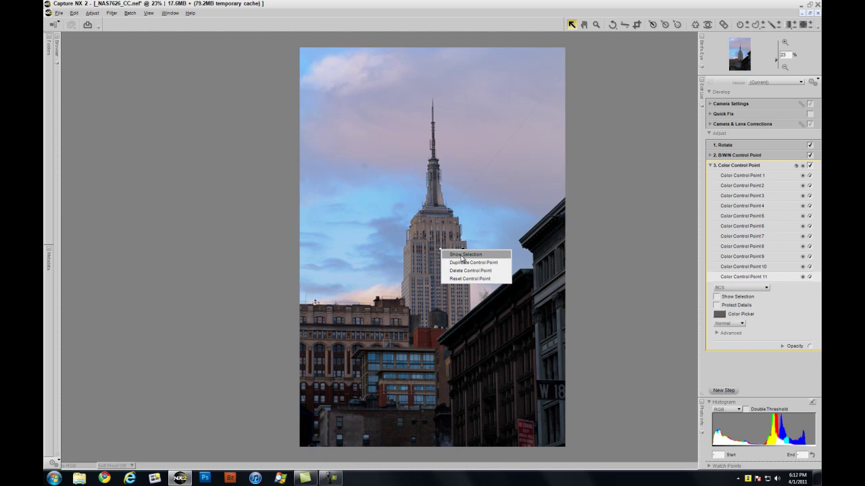
click(463, 255)
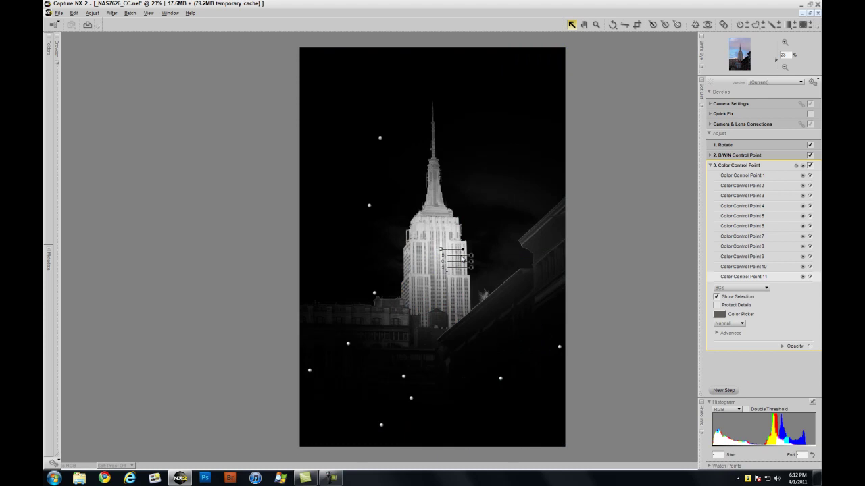
right_click(440, 251)
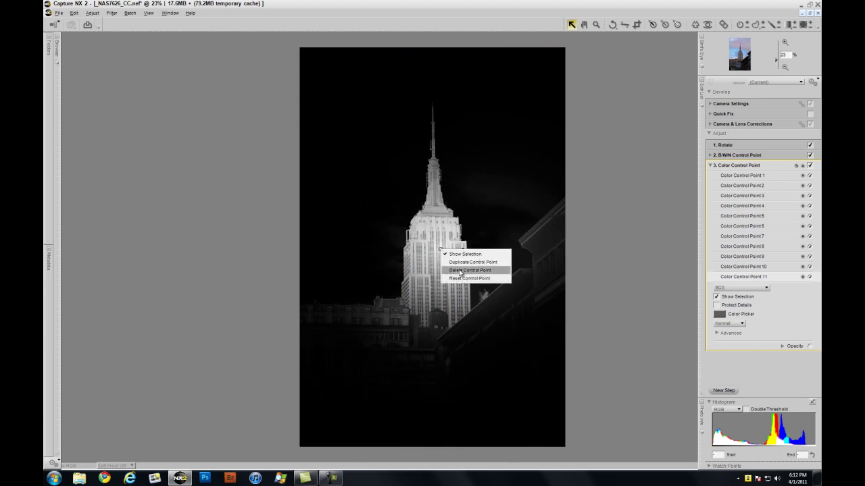
click(456, 254)
Raise the contrast and saturation of the Empire State Building's control point, warm it slightly with the expanded sliders, and compare before and after
drag(472, 257, 478, 270)
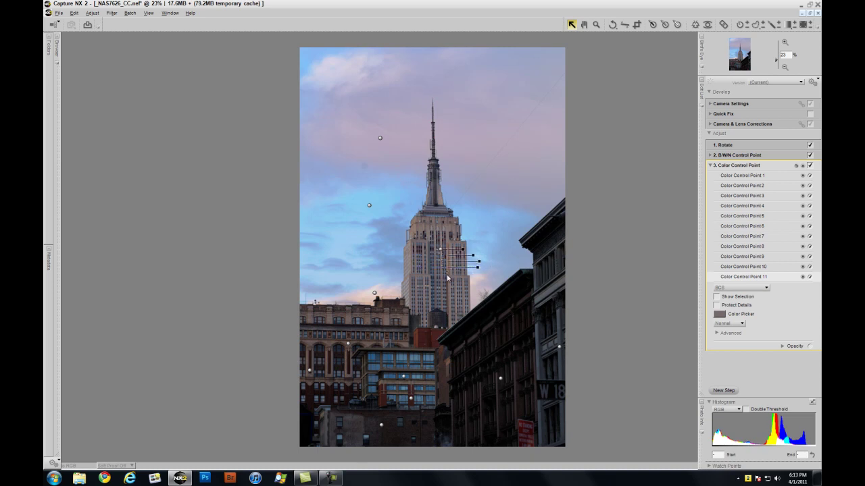
click(449, 273)
drag(472, 300, 474, 299)
drag(475, 299, 476, 299)
click(710, 165)
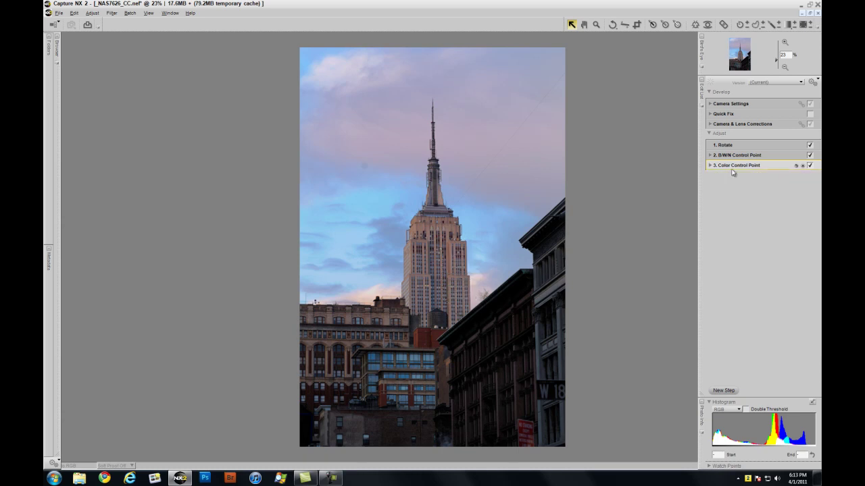
click(811, 166)
click(810, 166)
Add a High Pass adjustment step and set its radius to 7 px while judging the detail at 100% magnification
click(724, 391)
click(762, 193)
mouse_move(744, 212)
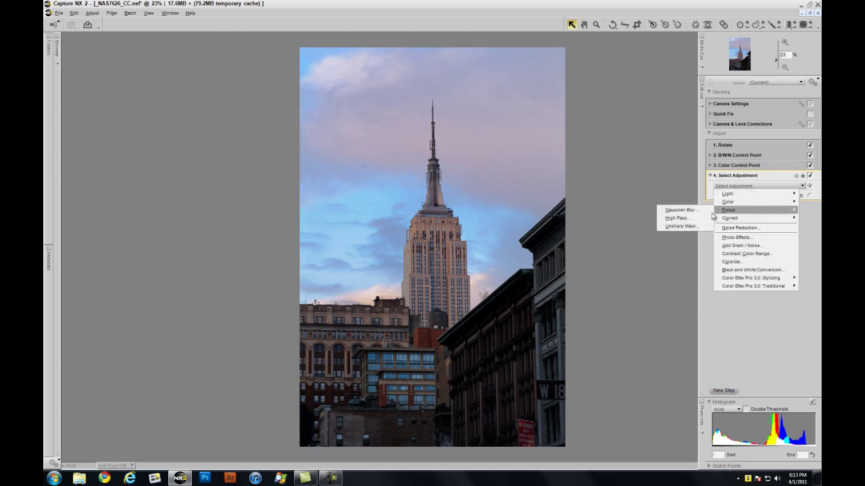
click(675, 218)
drag(781, 202, 762, 203)
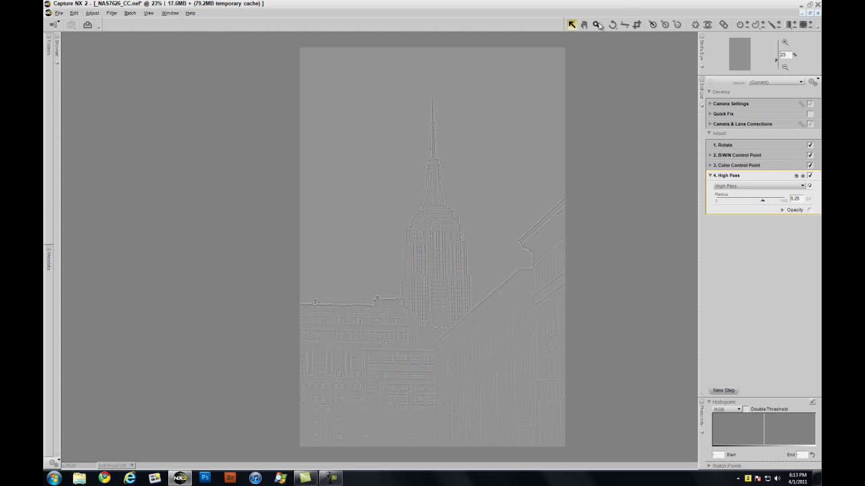
double_click(597, 26)
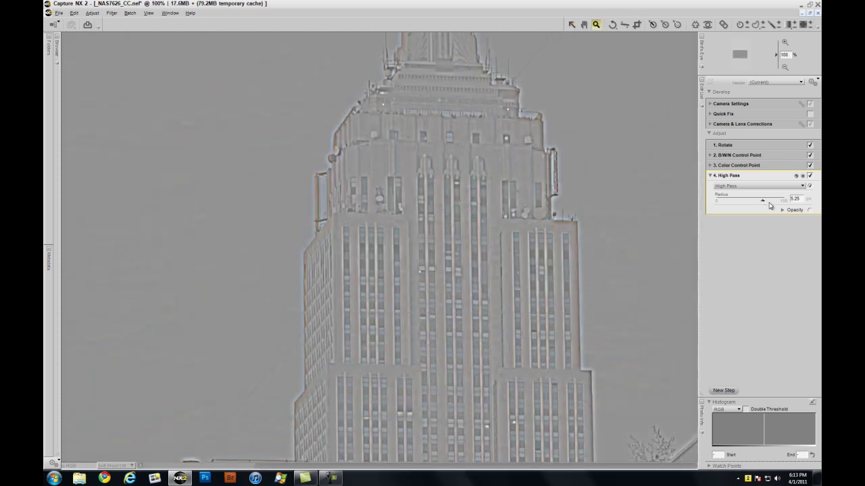
double_click(795, 198)
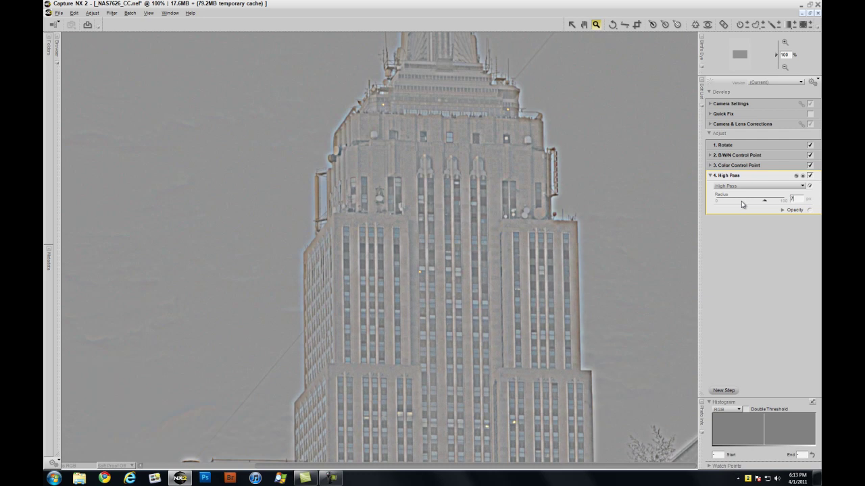
Set the High Pass step's blending mode to Overlay and its opacity to 25%
click(783, 210)
click(768, 230)
click(774, 275)
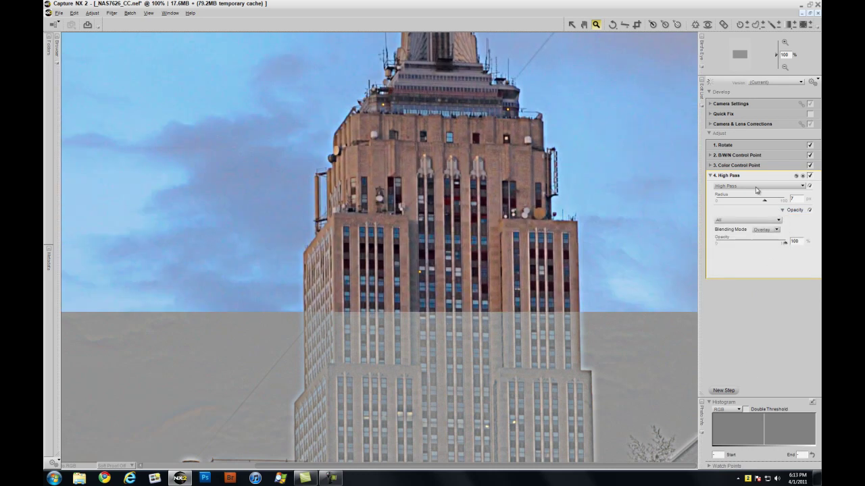
click(810, 176)
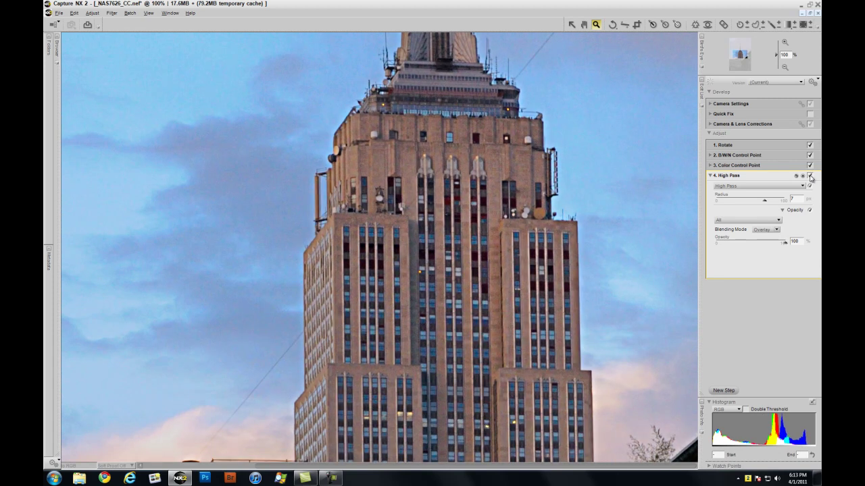
drag(795, 241, 755, 243)
text(25)
key(Return)
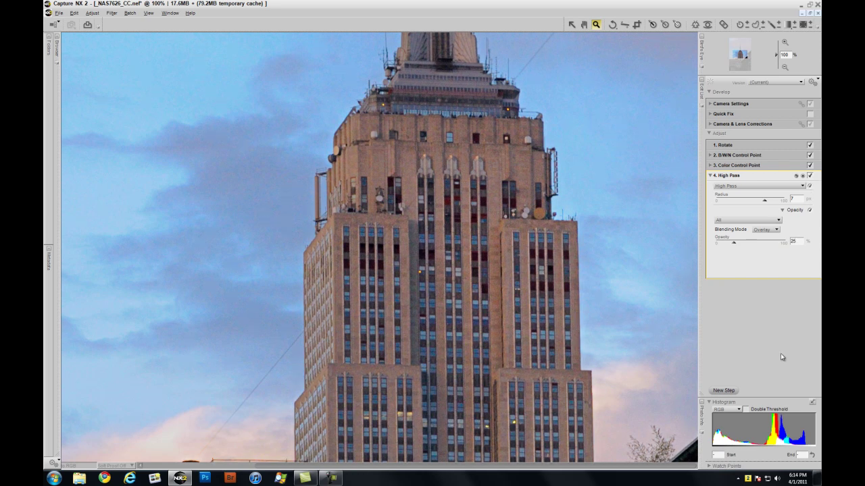
click(712, 176)
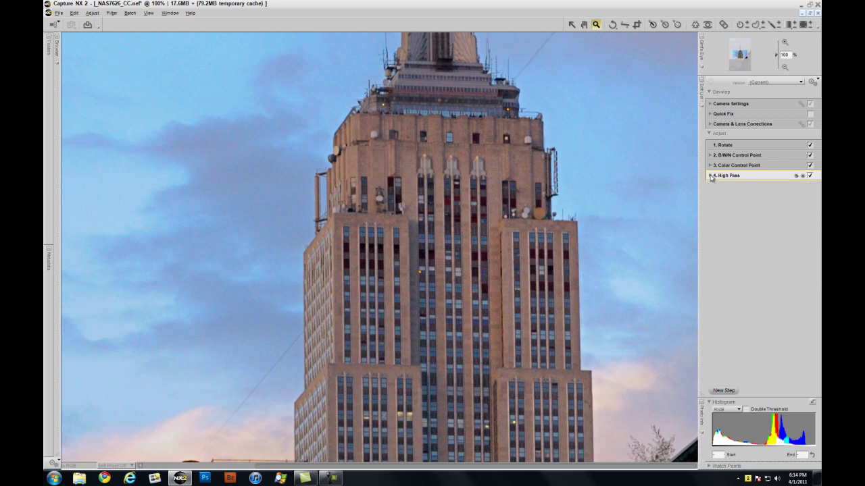
key(ctrl+0)
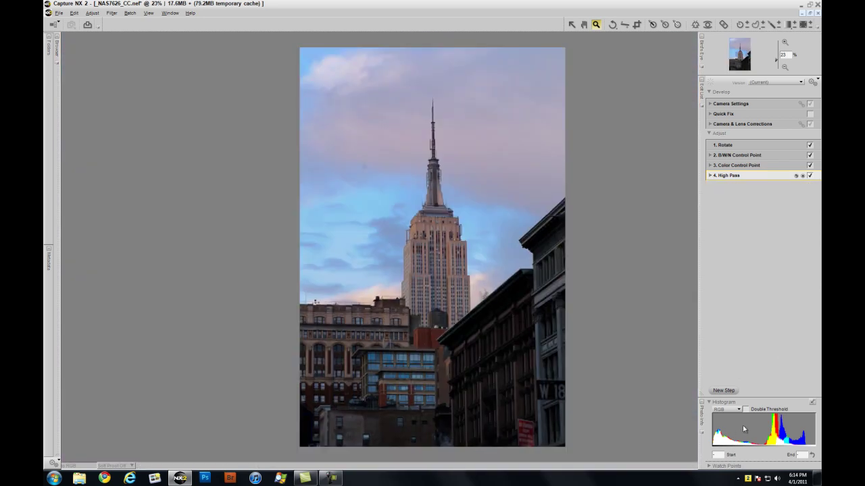
Add a Levels & Curves adjustment step and shape the RGB curve into an S that brightens the highlights and darkens the shadows
click(723, 390)
click(733, 196)
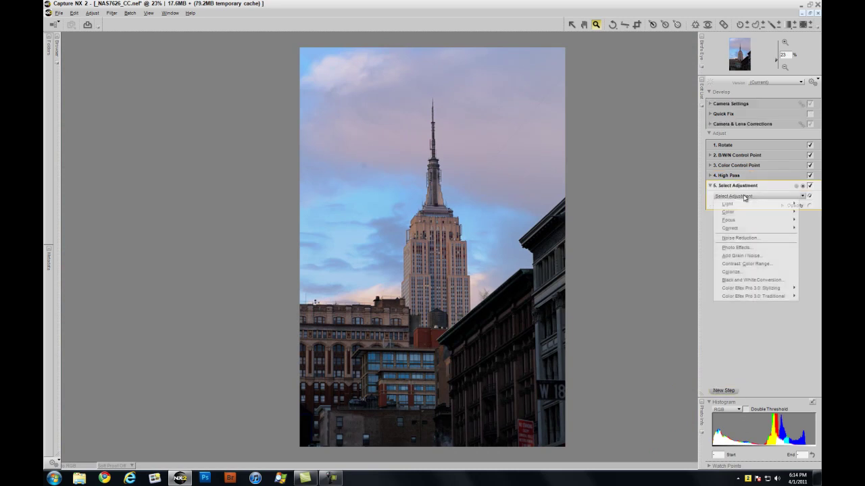
mouse_move(734, 205)
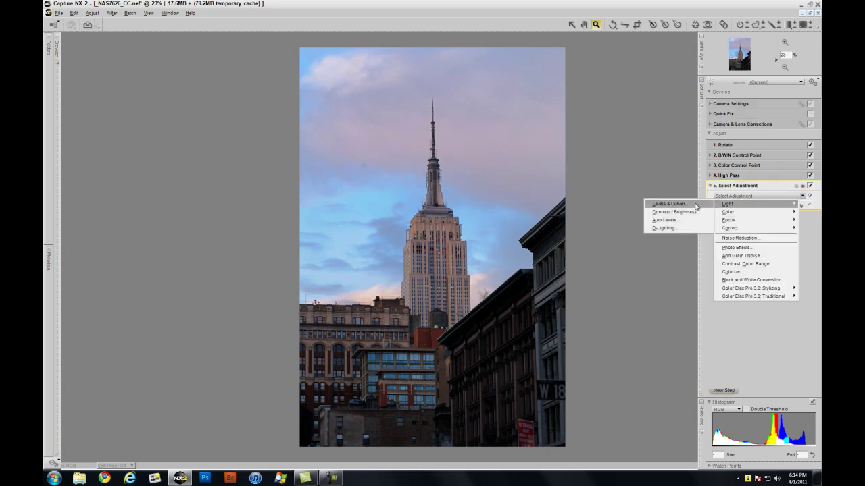
click(669, 203)
drag(766, 262, 785, 229)
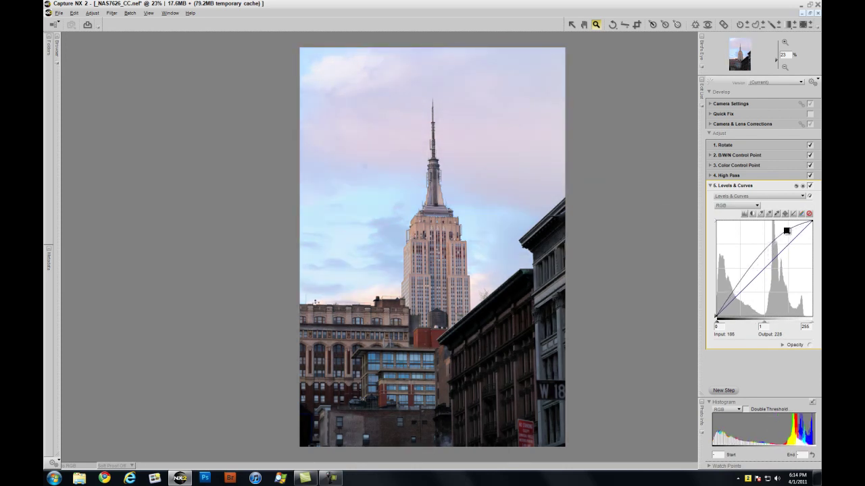
drag(748, 278, 745, 284)
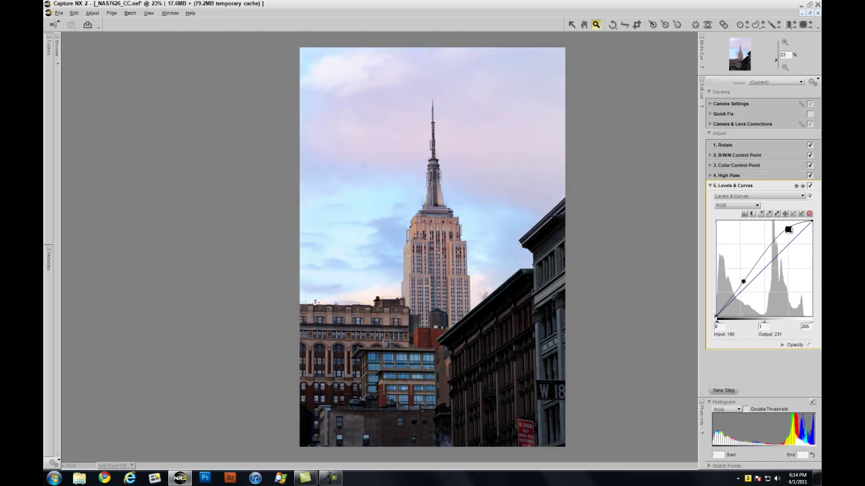
drag(786, 230, 780, 229)
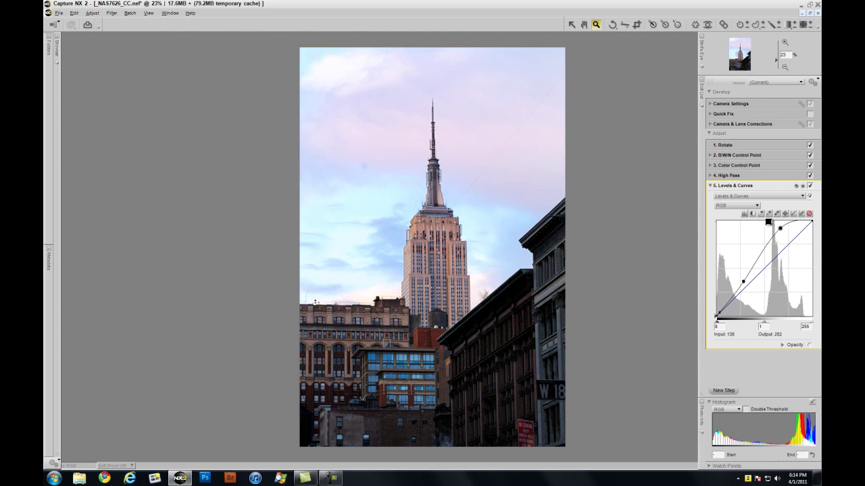
mouse_move(781, 228)
mouse_down()
mouse_move(772, 250)
mouse_move(770, 242)
mouse_up()
drag(748, 285, 747, 294)
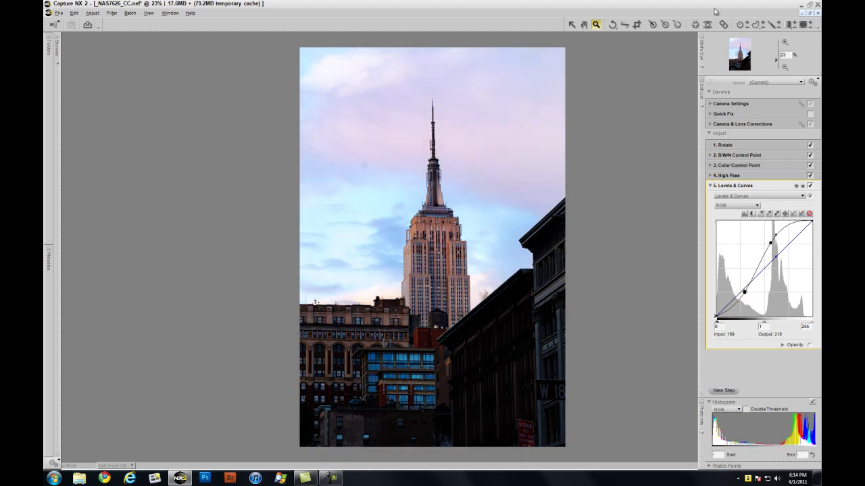
Restrict the curve to the Empire State Building with a selection control point of size about 39 and opacity about 79
click(739, 25)
click(435, 240)
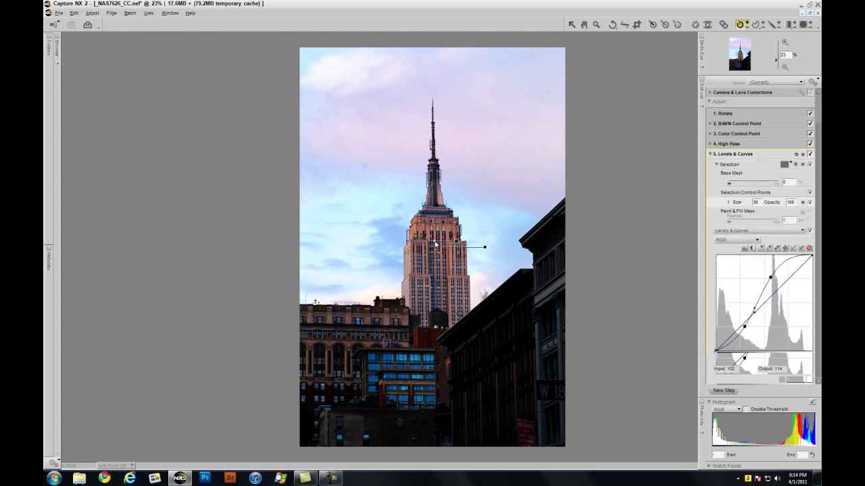
drag(457, 244, 483, 234)
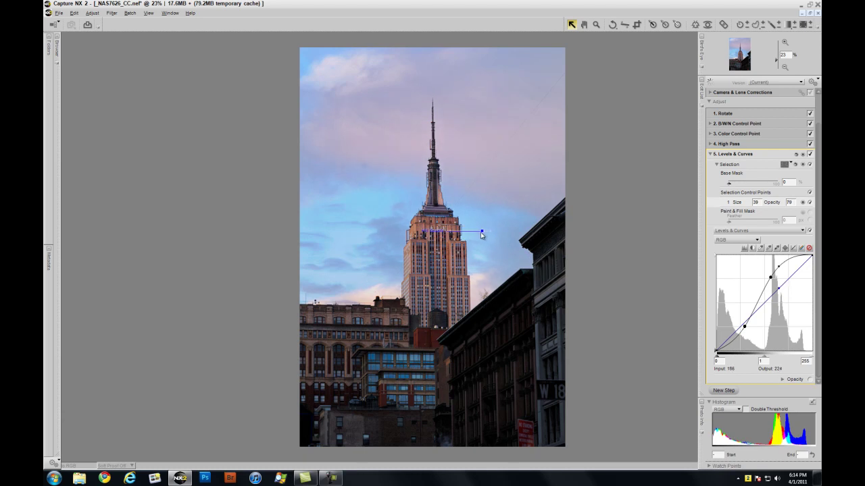
Compare the photo without the curve, and protect the sky around the Empire State Building with four negative selection control points of size 30
click(810, 154)
click(810, 154)
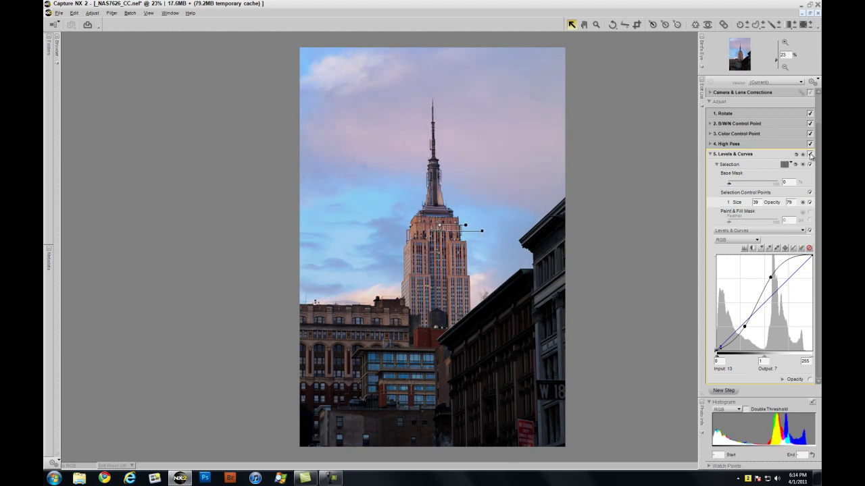
click(696, 25)
click(741, 25)
click(476, 223)
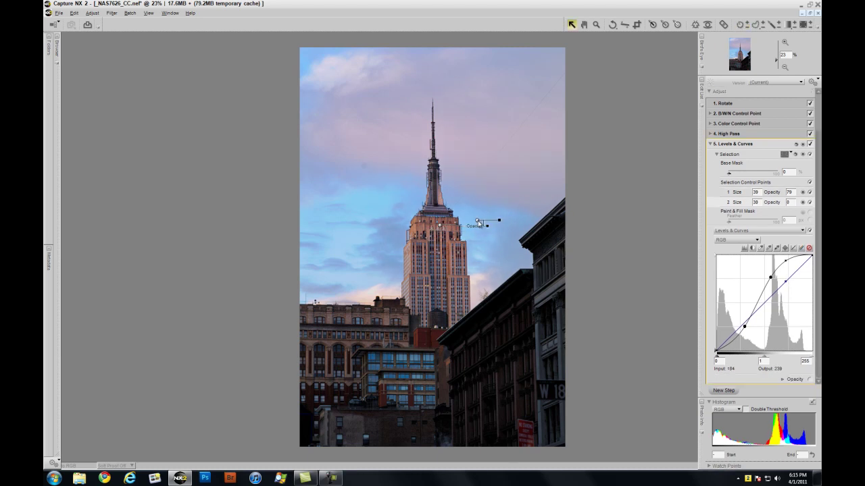
click(395, 223)
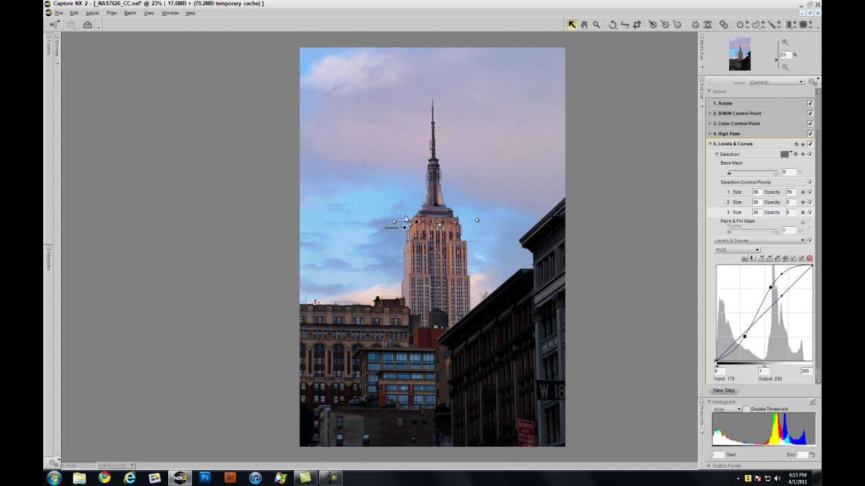
click(413, 136)
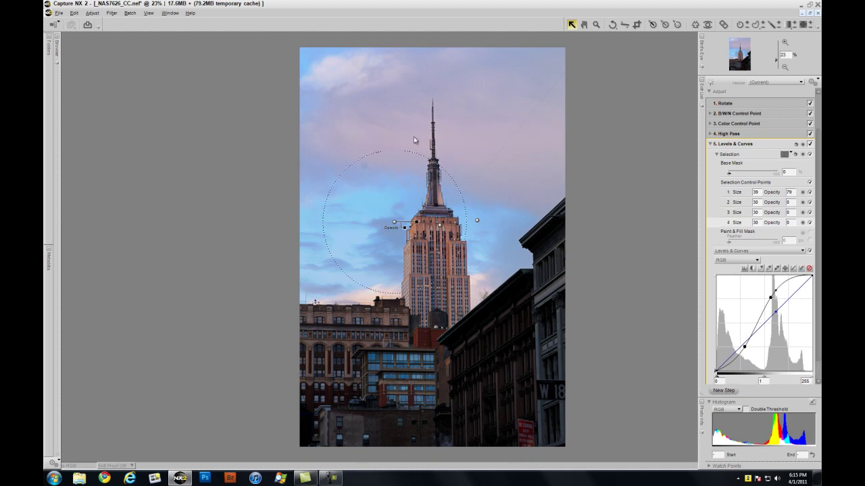
click(413, 137)
drag(415, 137, 462, 140)
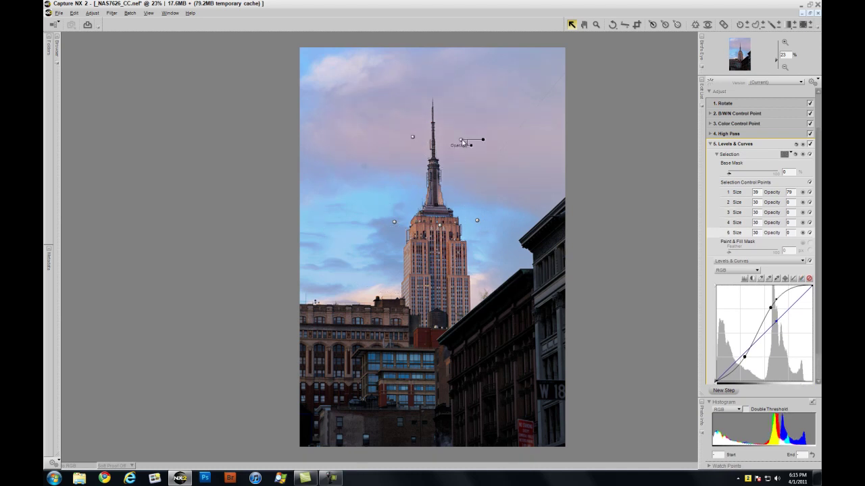
Show the selection mask and place five negative control points of size 34 on the foreground buildings and the sky beside the tower's lower part
click(790, 154)
click(795, 167)
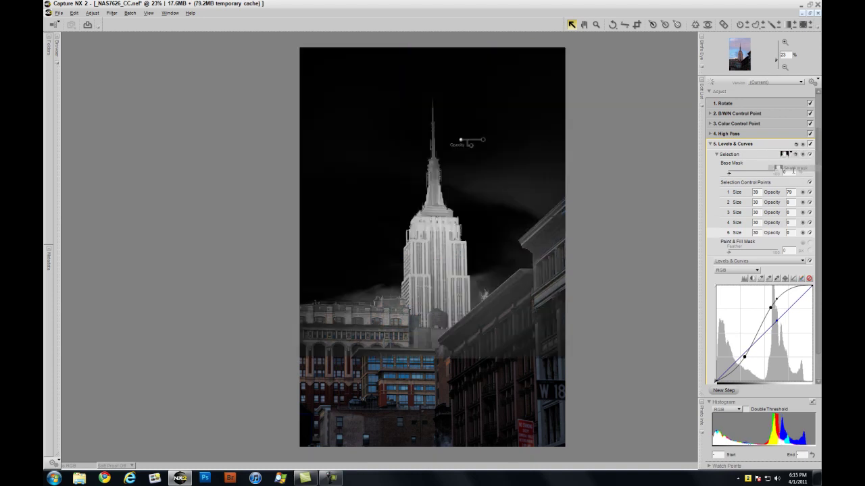
click(697, 26)
click(741, 26)
click(486, 371)
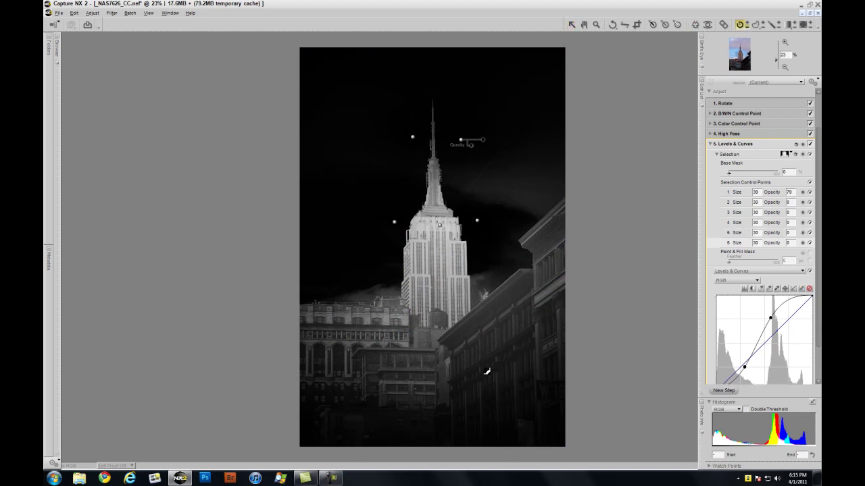
drag(510, 374, 511, 371)
click(366, 364)
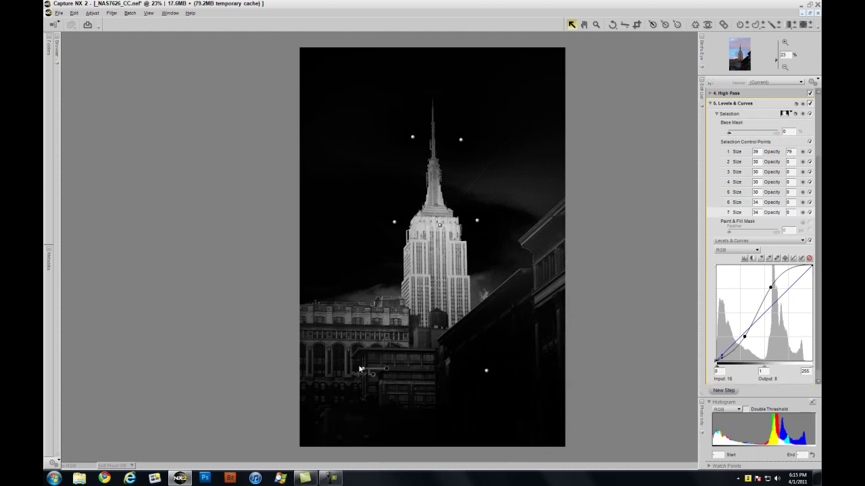
drag(367, 364, 379, 364)
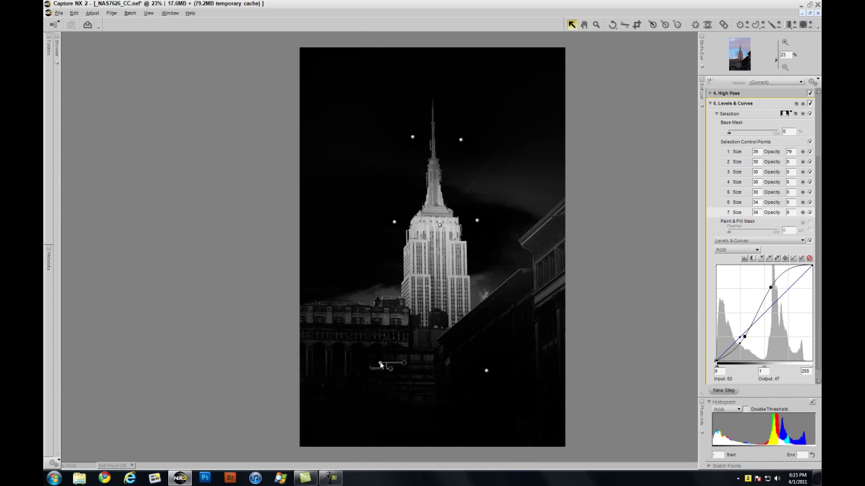
click(548, 292)
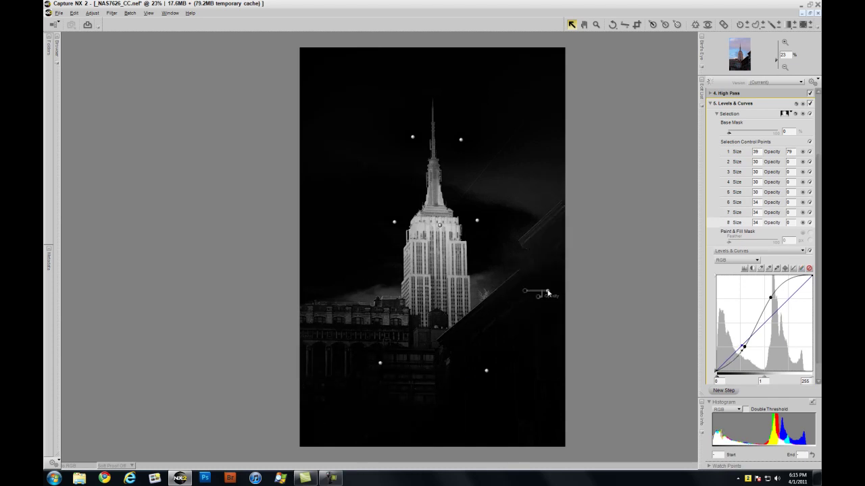
click(485, 291)
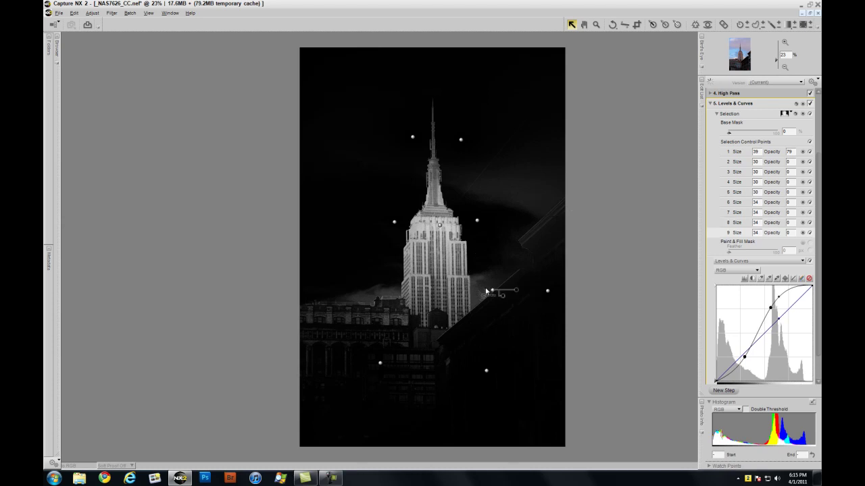
drag(485, 292, 394, 295)
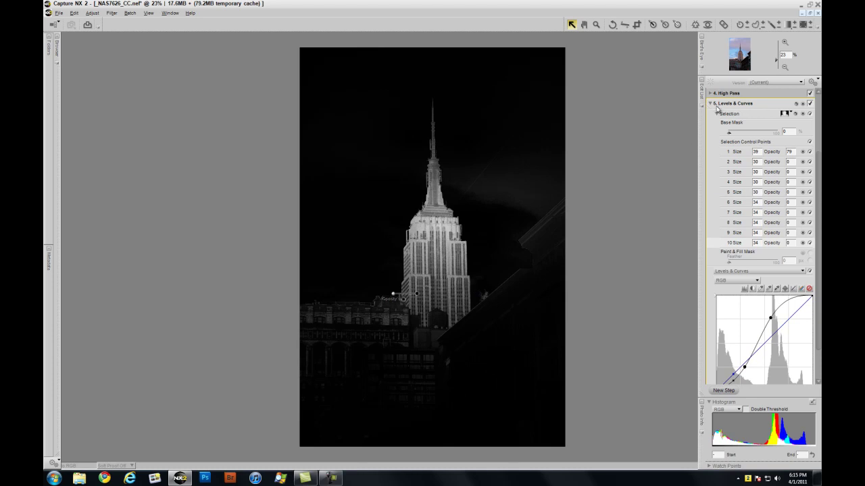
Hide the mask and adjust all selection points together, setting the Empire State Building point's opacity to 68 and the others to 1
click(791, 113)
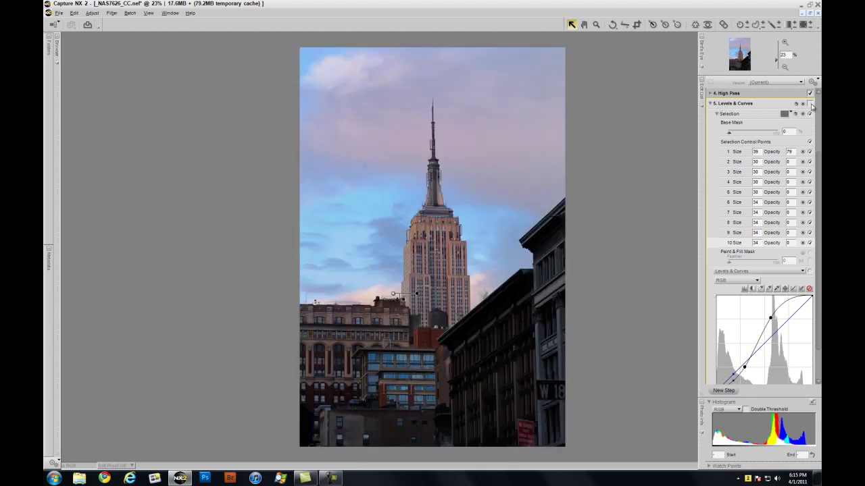
click(810, 103)
click(714, 105)
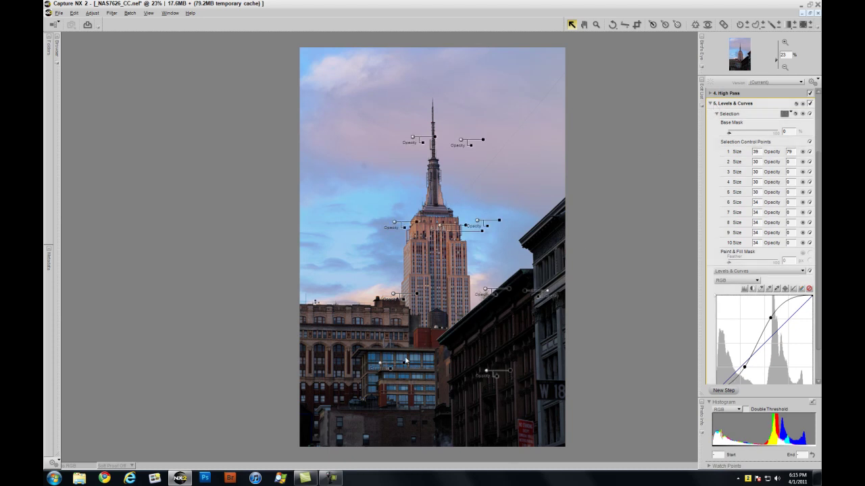
drag(393, 371, 391, 373)
drag(440, 228, 475, 234)
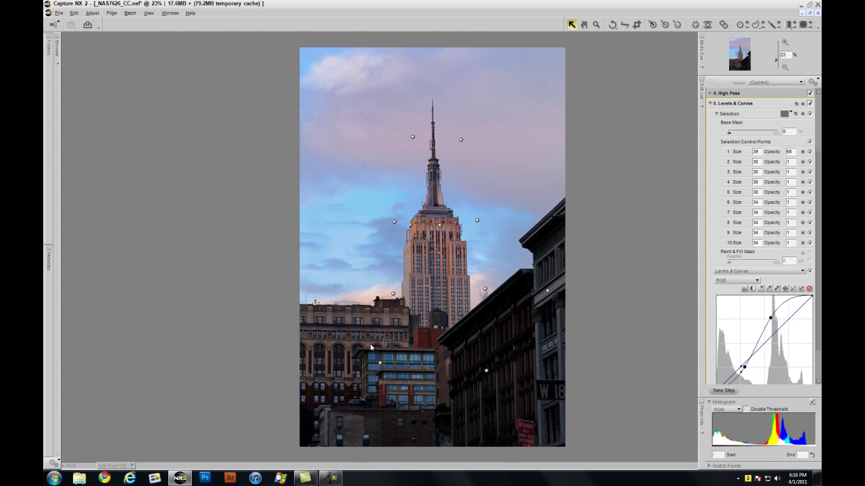
Raise the opacity of the glass-windowed building's control point to about 18, fine-tune the dark foreground building's point, and collapse the Levels & Curves step
click(380, 364)
drag(392, 369, 399, 370)
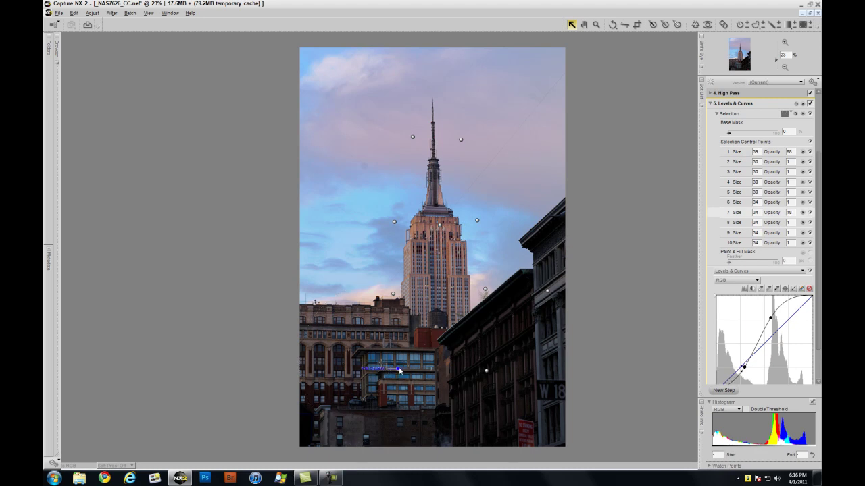
click(547, 290)
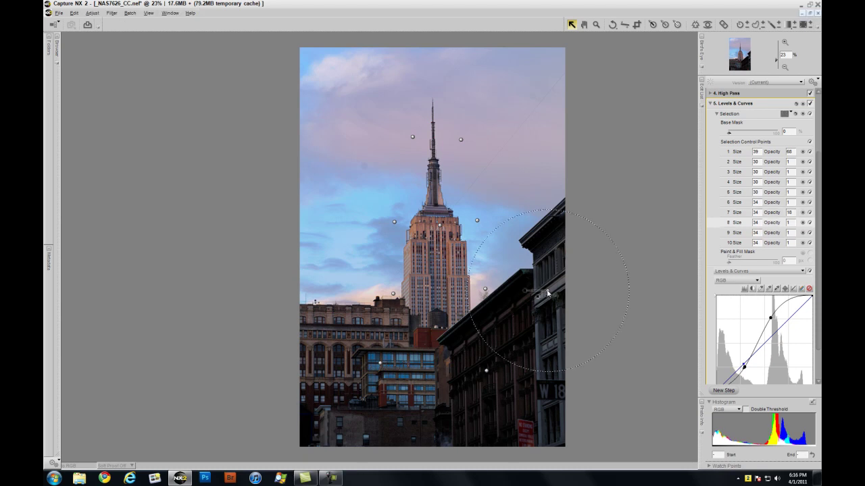
click(486, 371)
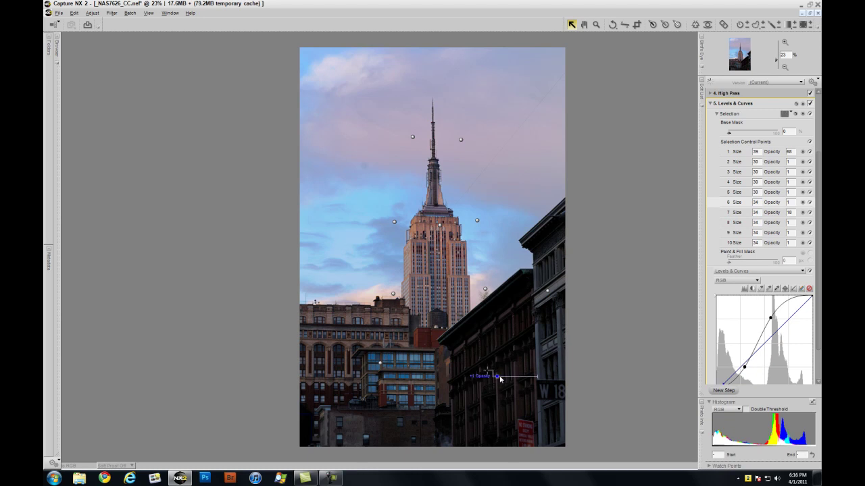
drag(504, 379, 503, 380)
click(710, 103)
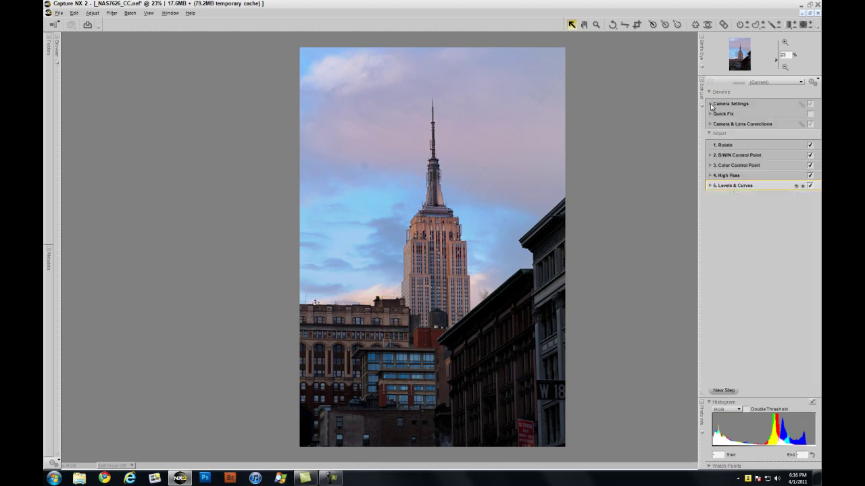
click(810, 187)
Remove the dark dust spot in the sky beside the spire with the Auto Retouch Brush at size 64
click(723, 390)
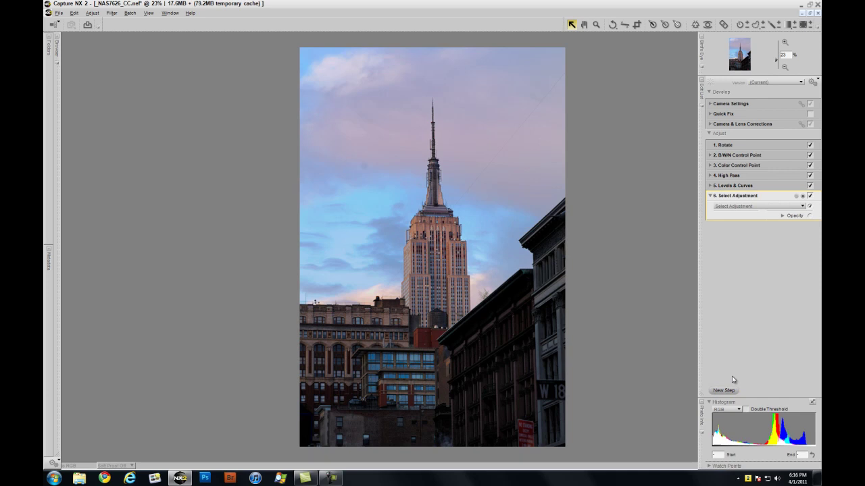
click(723, 24)
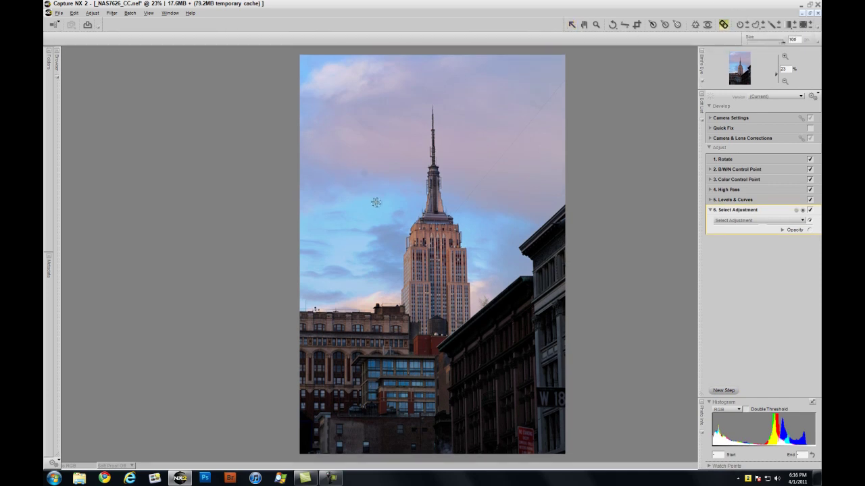
key(bracketleft)
drag(361, 174, 368, 173)
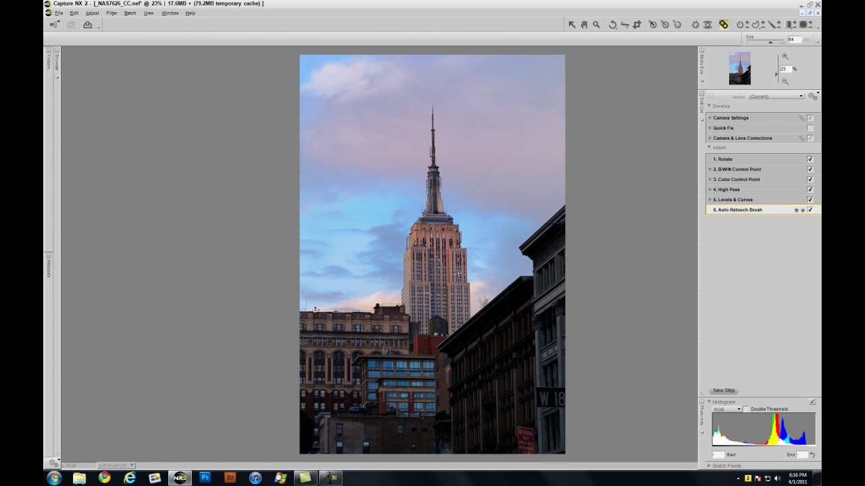
Add an Unsharp Mask step with intensity 65% and radius 2%, judging the sharpening at 100% magnification
click(723, 390)
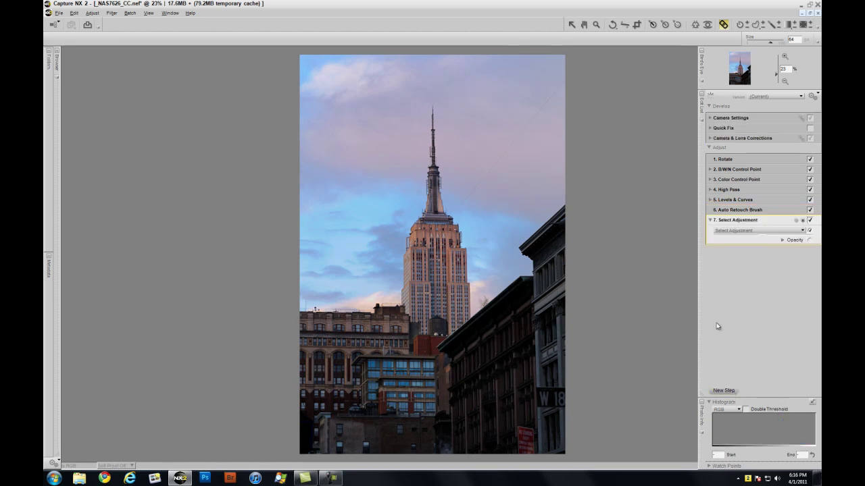
click(721, 231)
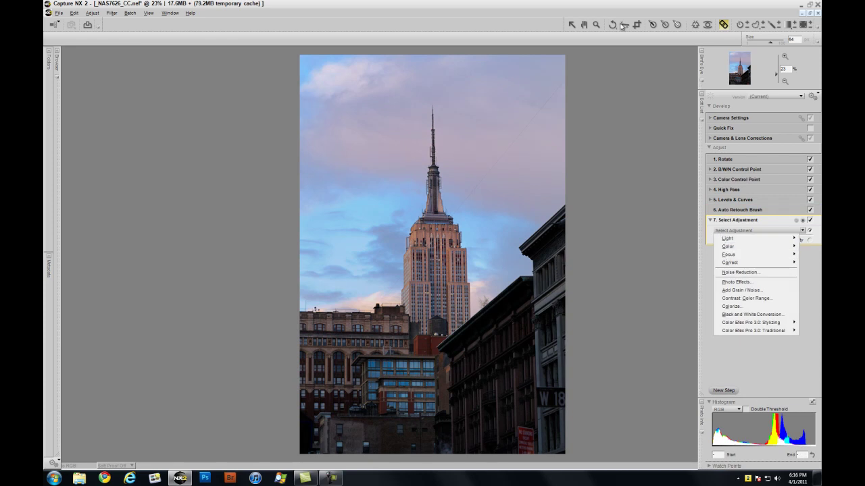
click(596, 25)
double_click(596, 25)
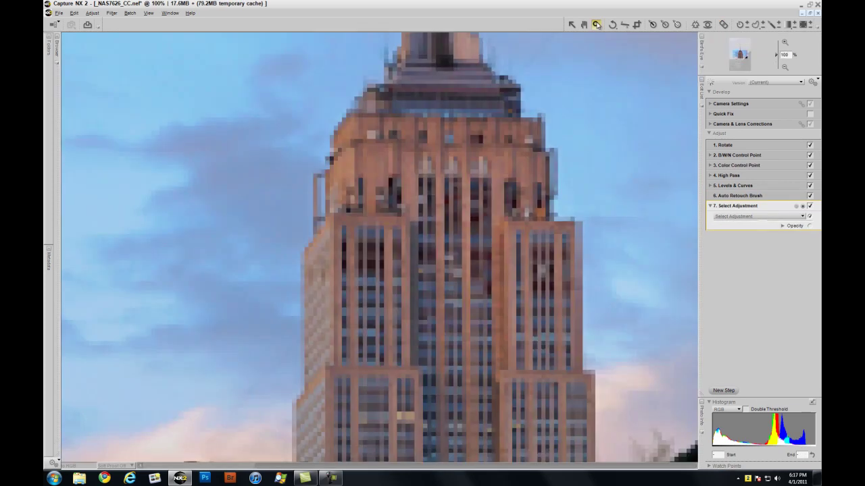
click(731, 216)
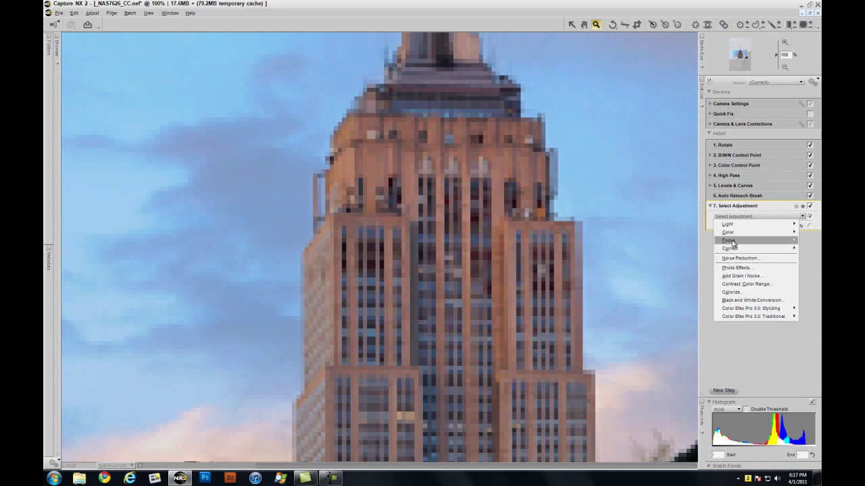
mouse_move(729, 241)
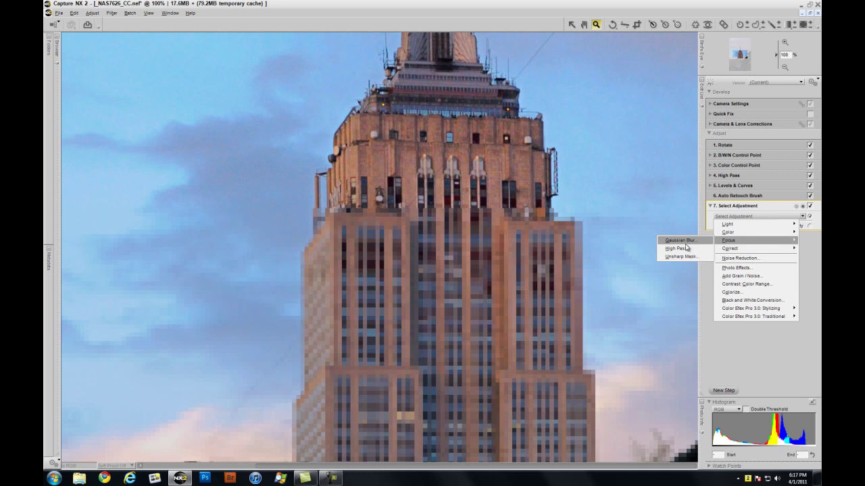
click(681, 257)
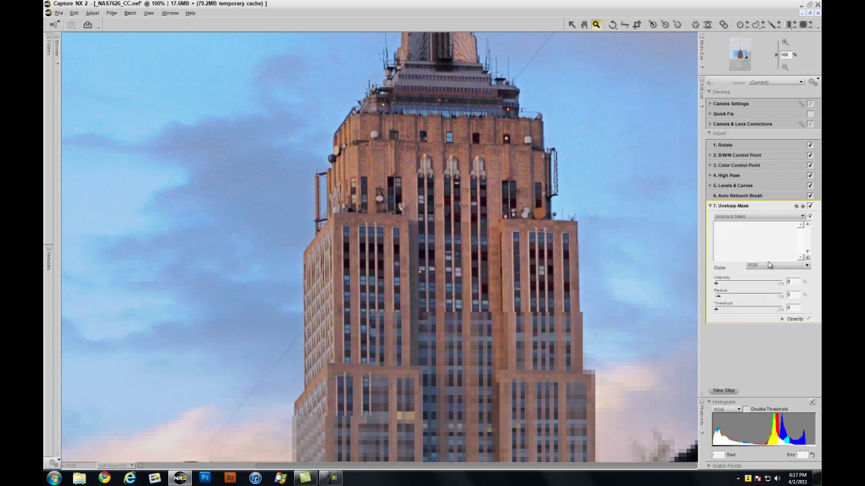
text(65)
key(Return)
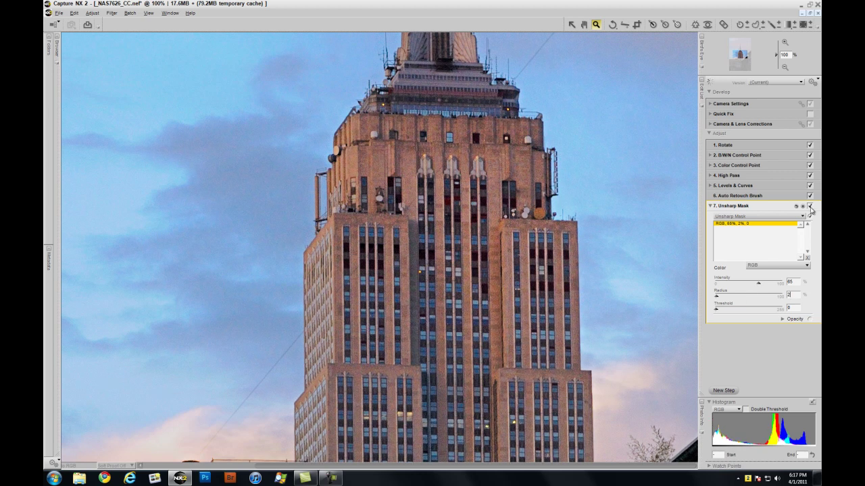
Fit the whole photo in view and save the edited NEF file
key(ctrl+0)
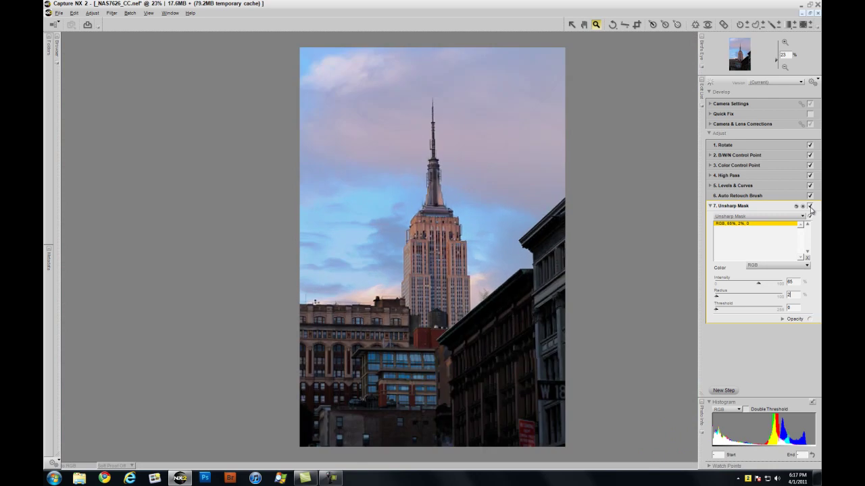
click(59, 13)
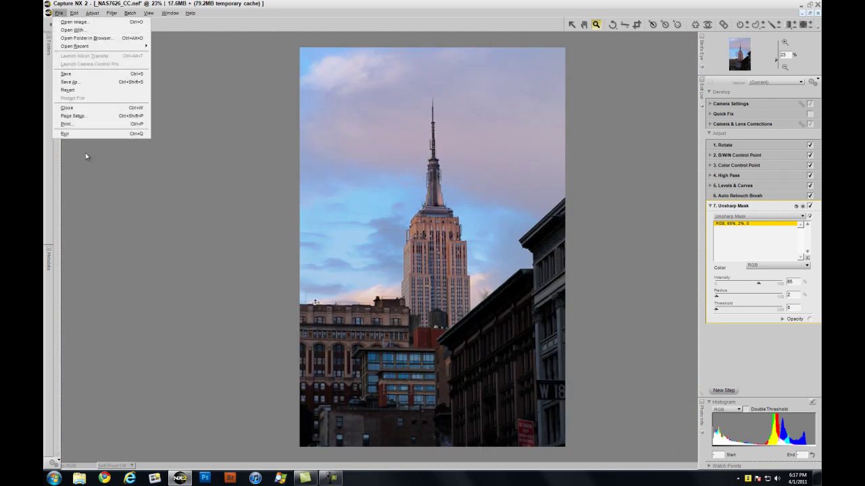
click(67, 76)
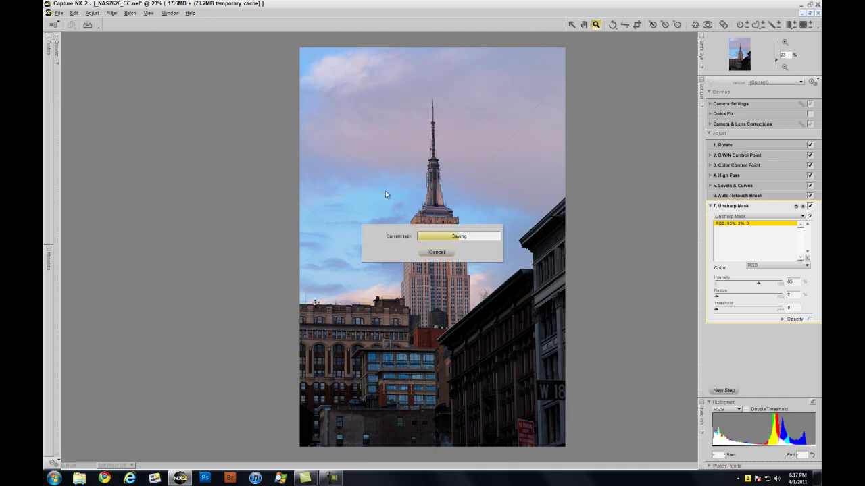